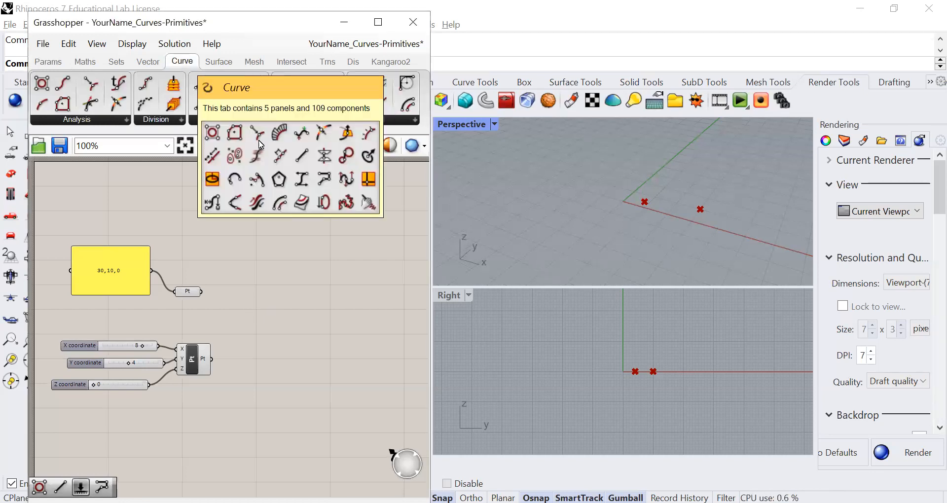
Step: Highlight the panel-defined point and the constructed point in turn to identify each one in the viewports
left_click(182, 62)
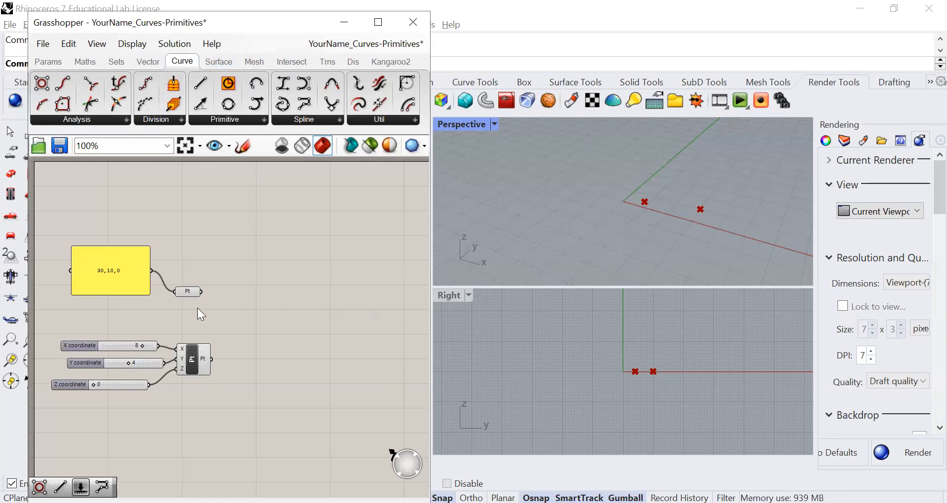
left_click(191, 293)
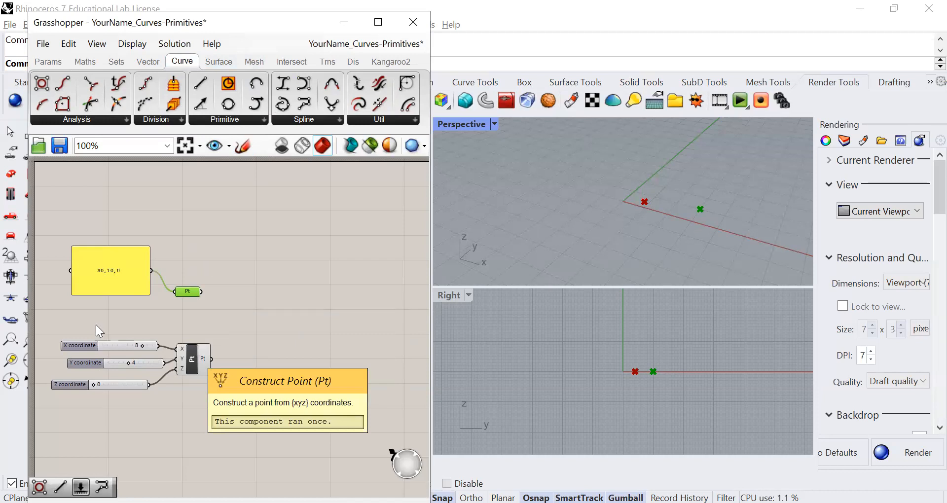
left_click(195, 359)
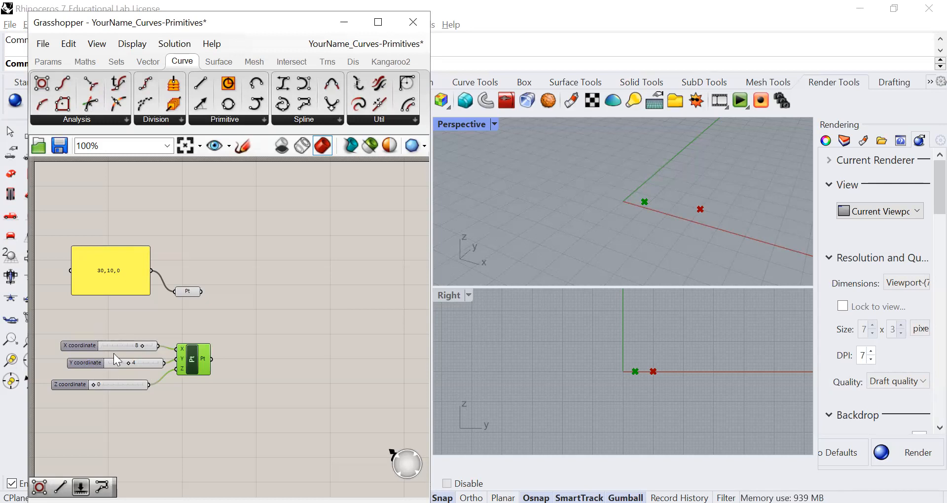
left_click(263, 340)
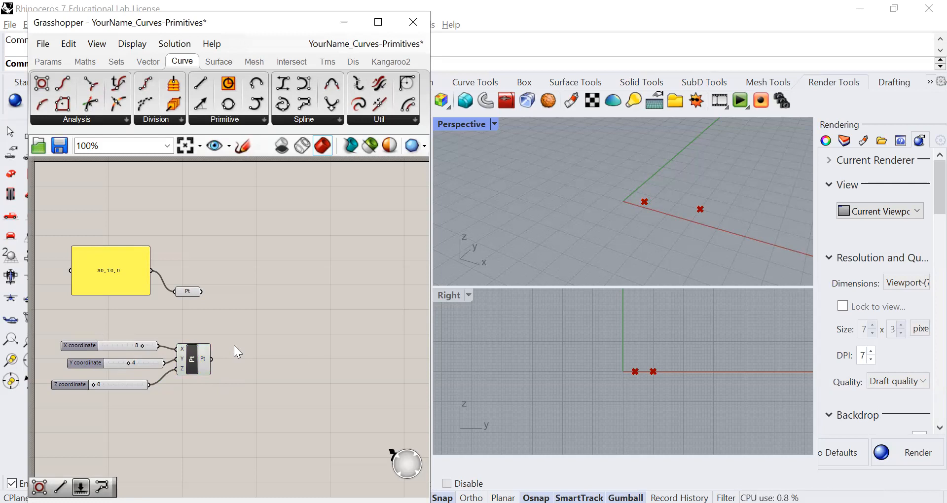
Step: Place a two-point Line component from the Curve primitives on the canvas, beside the two point components
left_click(264, 119)
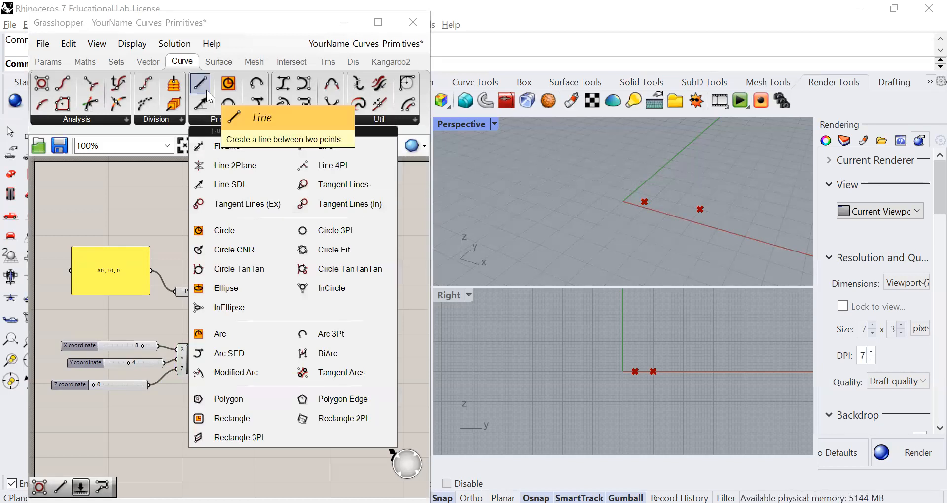
left_click_drag(317, 144, 277, 329)
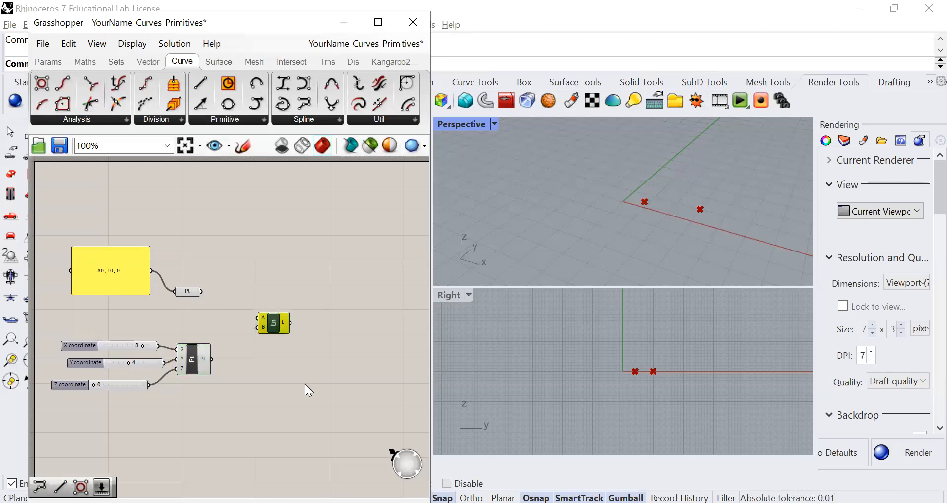
left_click(293, 374)
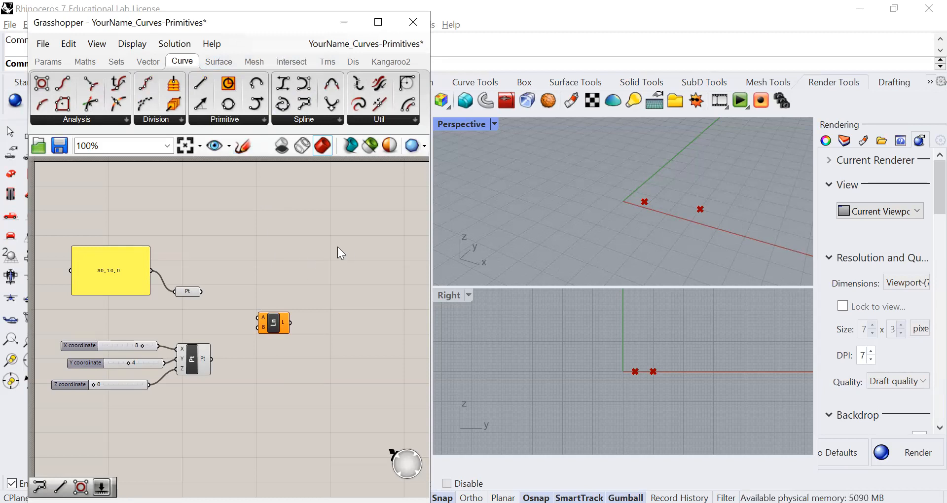
Step: Add a second Line component by searching for "line", and delete this duplicate
double_click(310, 234)
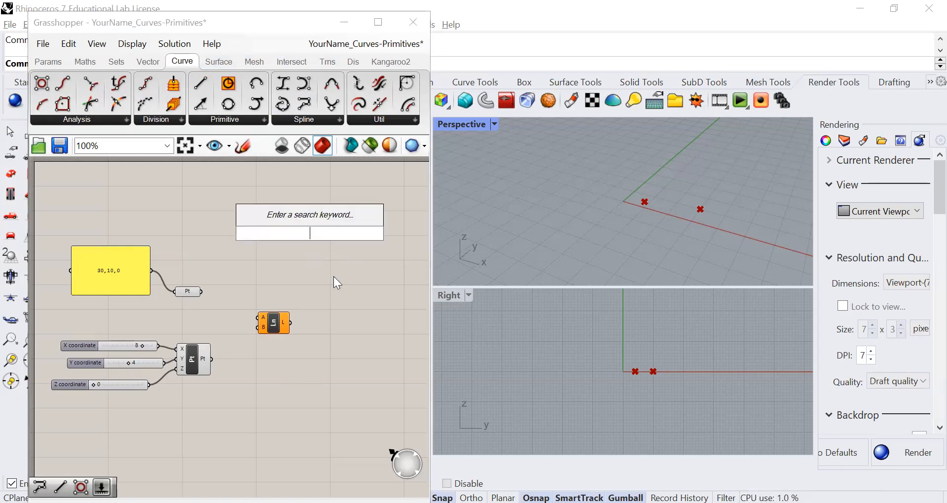
type("line")
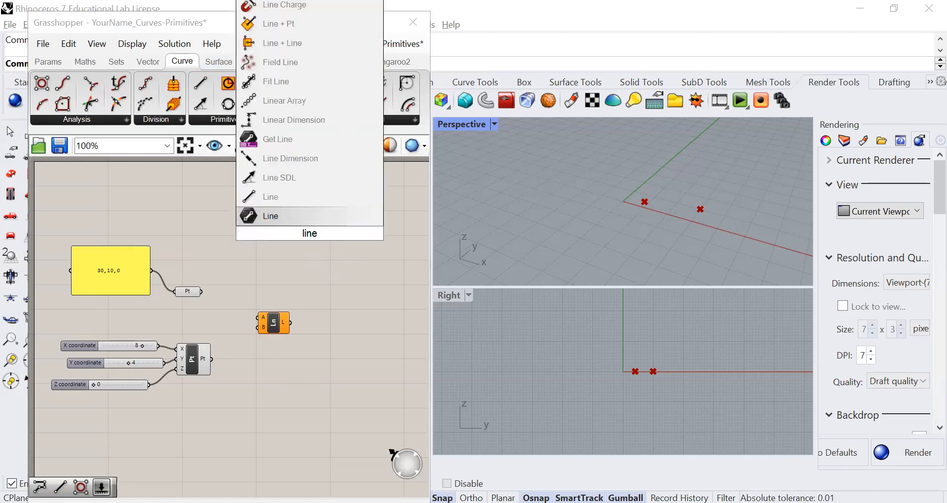
left_click(264, 197)
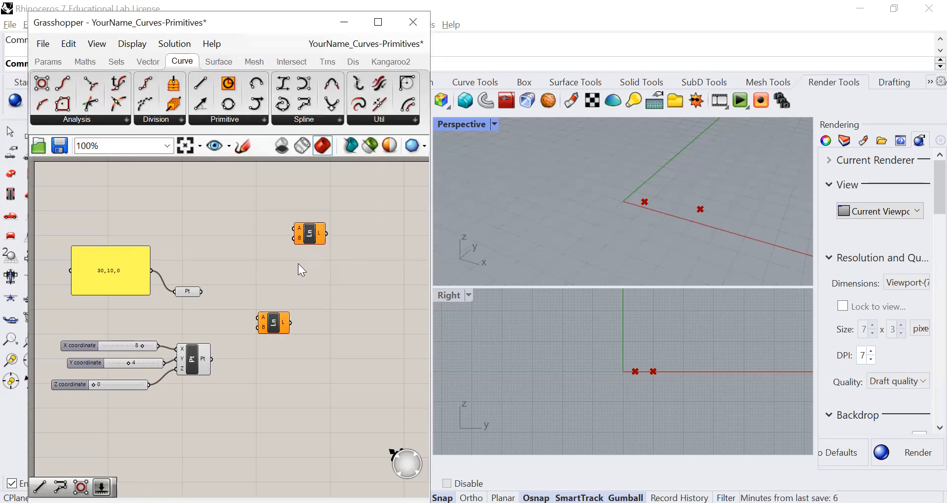
right_click(316, 235)
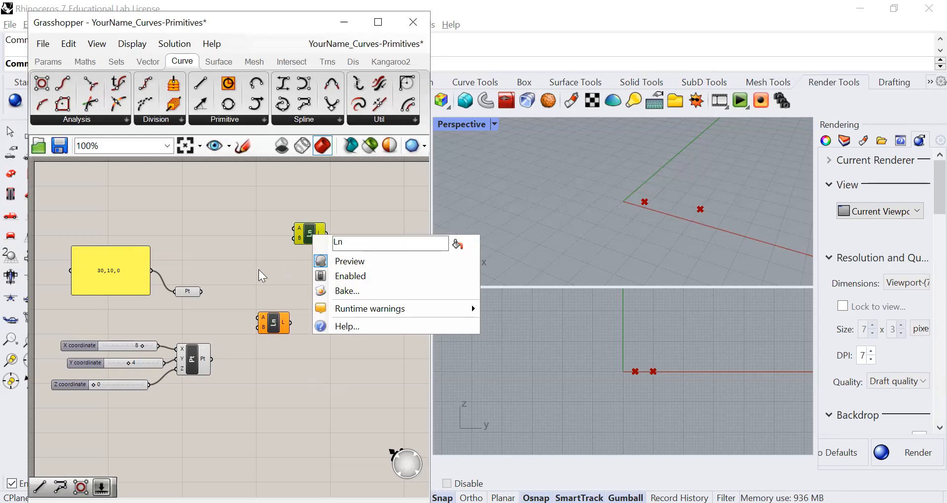
left_click(307, 235)
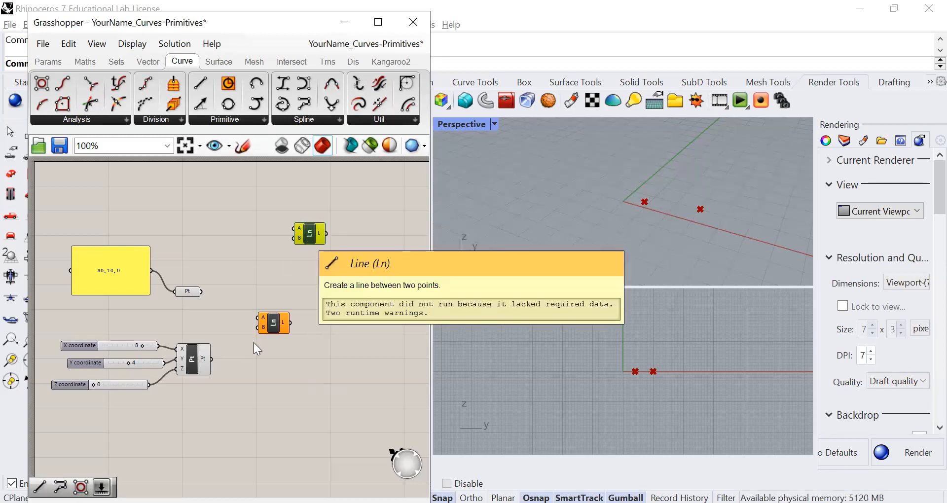
key("Delete")
Step: Move the Line component nearer the points and wire the panel-defined point into A and the constructed point into B
scroll(274, 376, "up", 1)
scroll(275, 345, "down", 2)
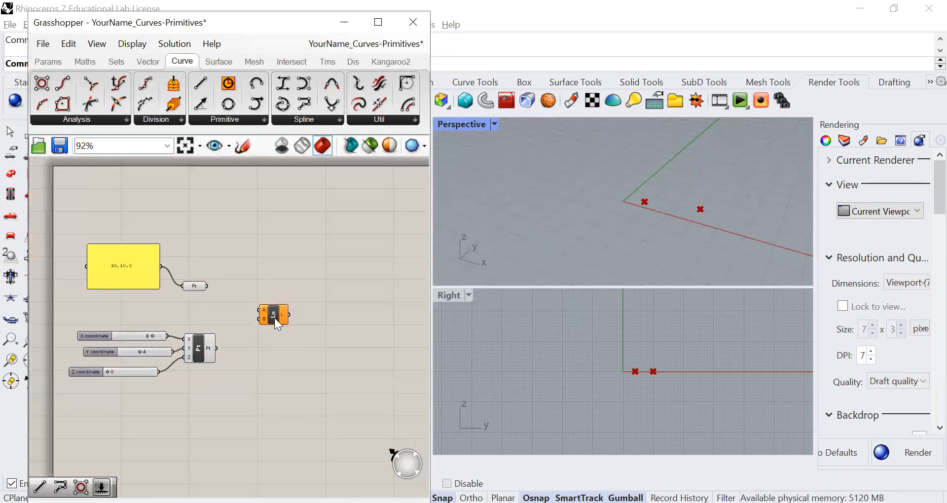
left_click(262, 317)
left_click_drag(262, 318, 258, 320)
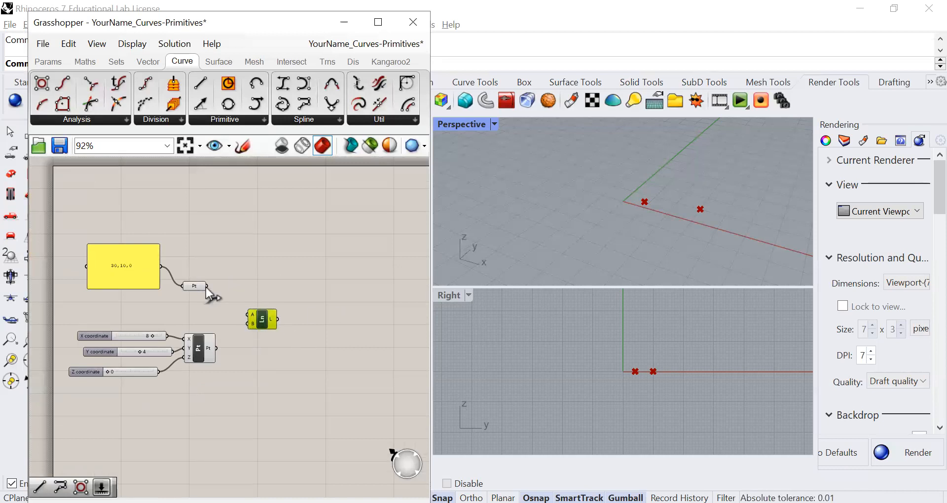
left_click_drag(237, 317, 248, 314)
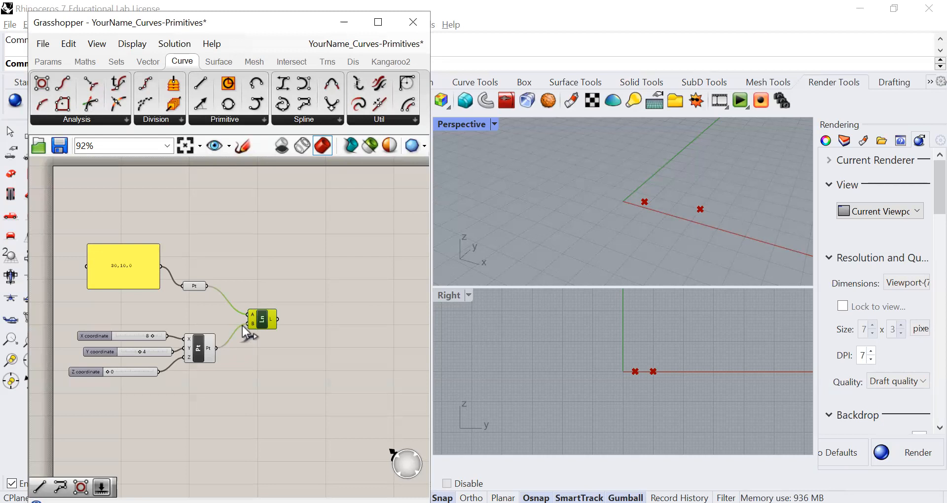
left_click_drag(242, 326, 248, 324)
left_click(366, 327)
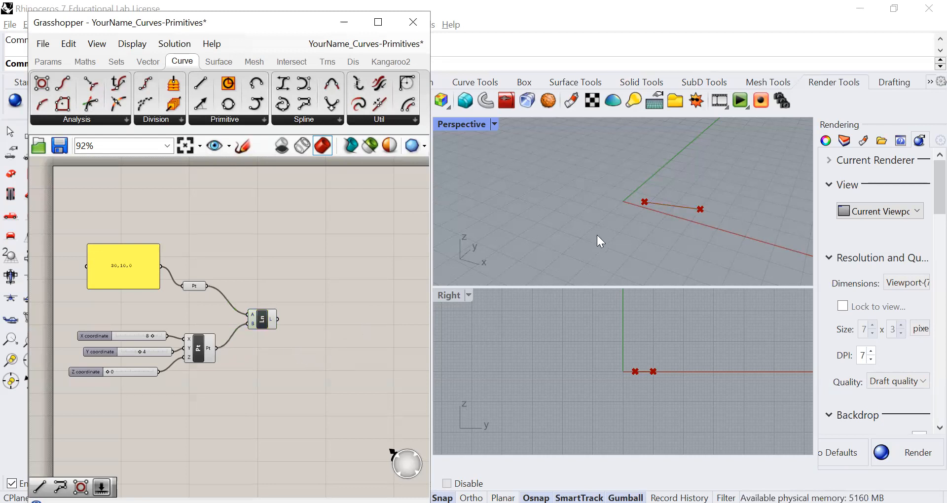
Step: Highlight both end points and the Line component in turn to identify each one's geometry in the viewports
left_click(192, 285)
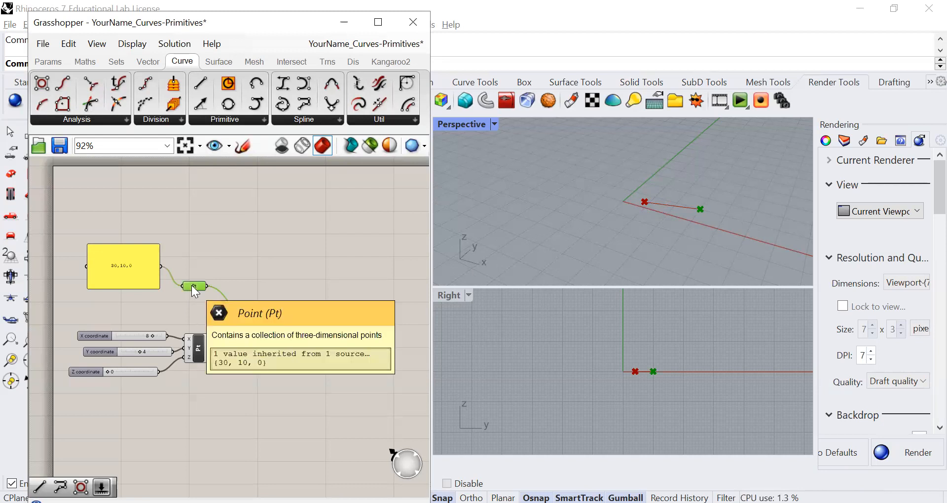
left_click(200, 350)
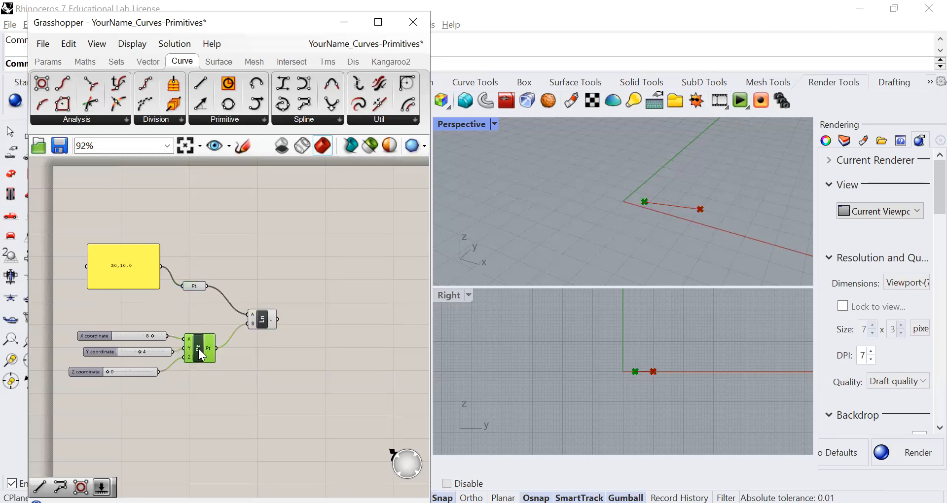
left_click(262, 318)
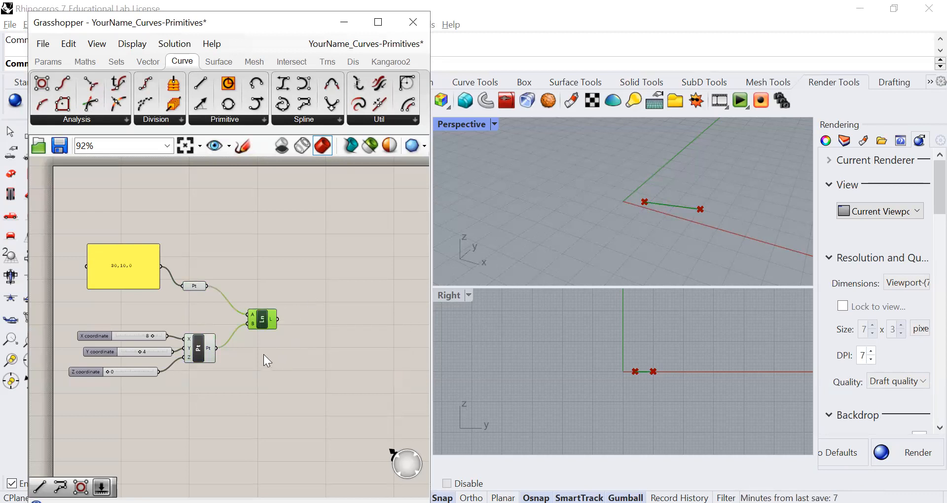
Step: Save the YourName_Curves-Primitives definition under its existing name
left_click(715, 82)
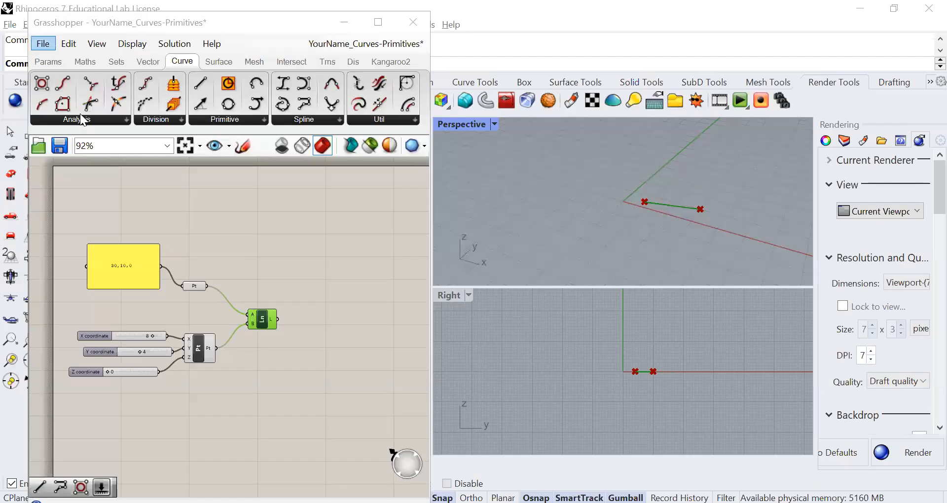
left_click(81, 120)
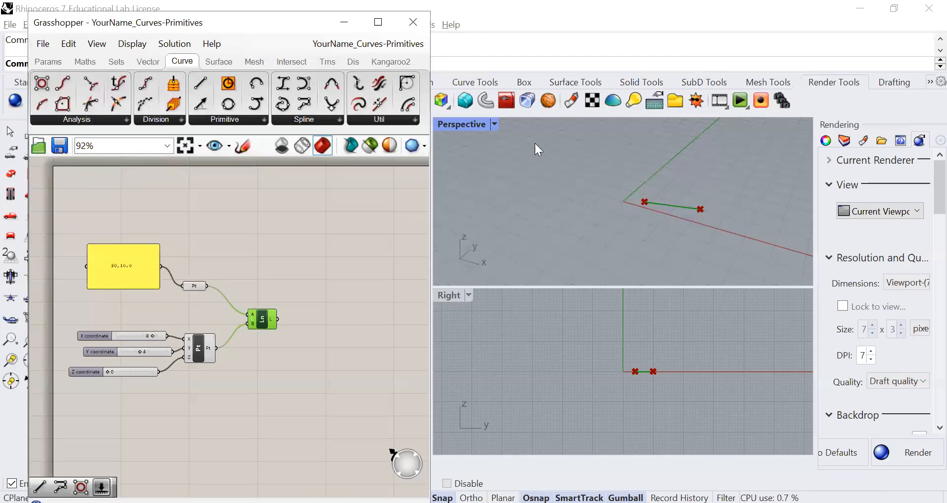
left_click(641, 68)
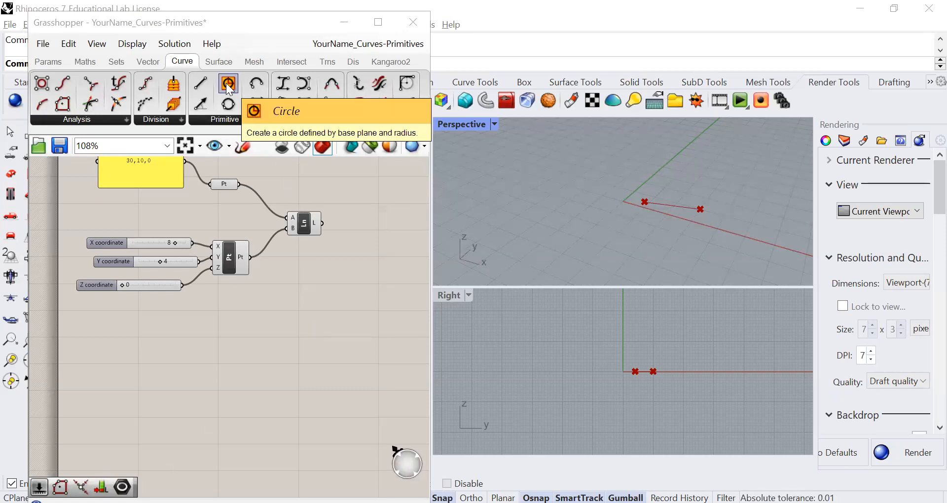
Step: Place a Circle component defined by base plane and radius on the canvas below the Line component
left_click(264, 118)
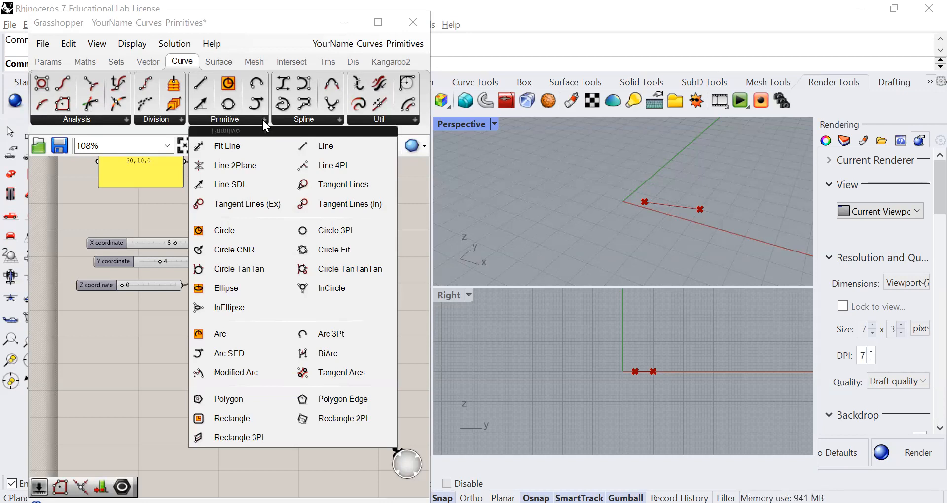
left_click_drag(215, 236, 300, 352)
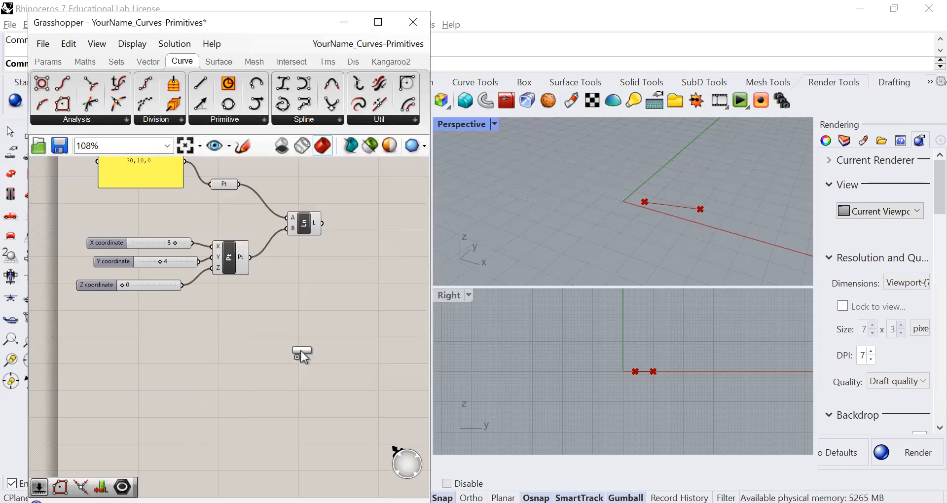
double_click(343, 300)
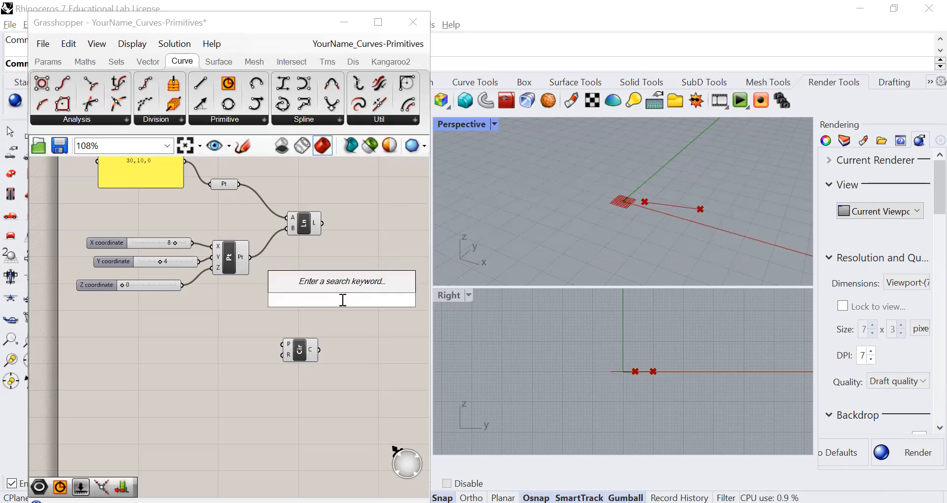
type("circle")
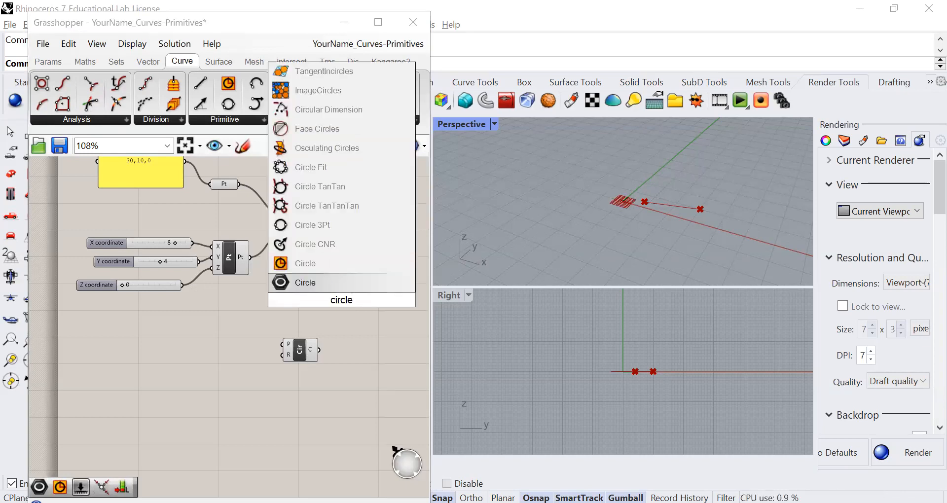
left_click(364, 332)
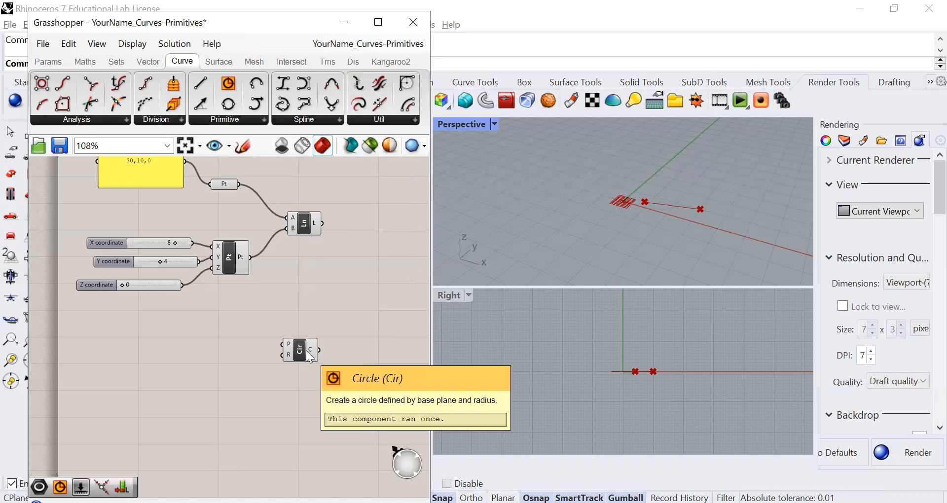
double_click(330, 283)
type("circle")
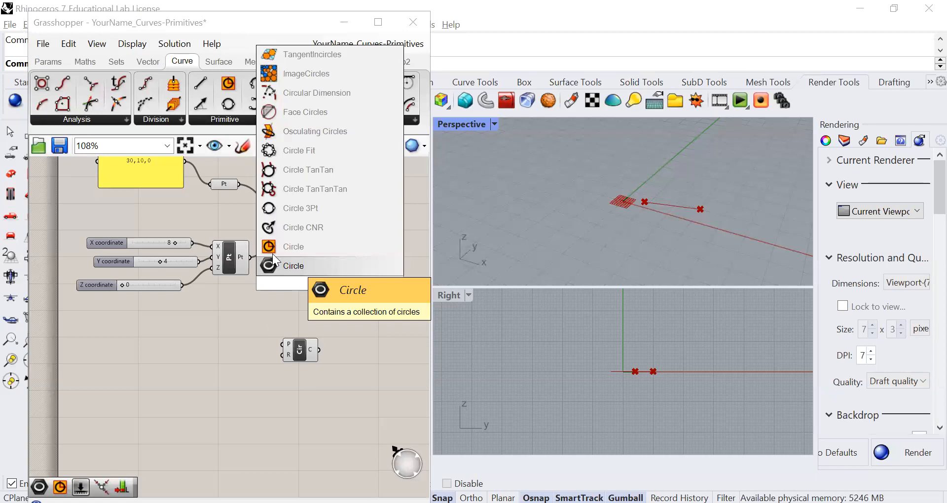
left_click(288, 306)
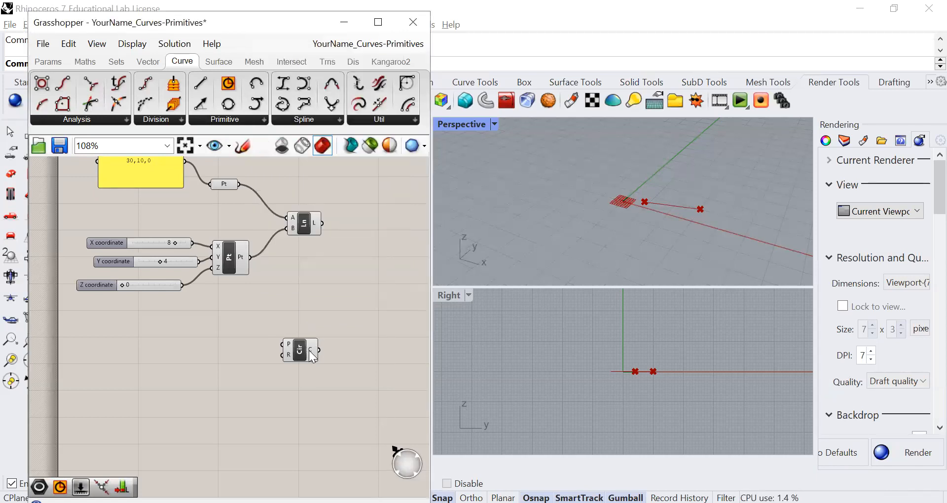
Step: Move the Circle component further down the canvas, clear of the point and line components
left_click_drag(298, 349, 310, 388)
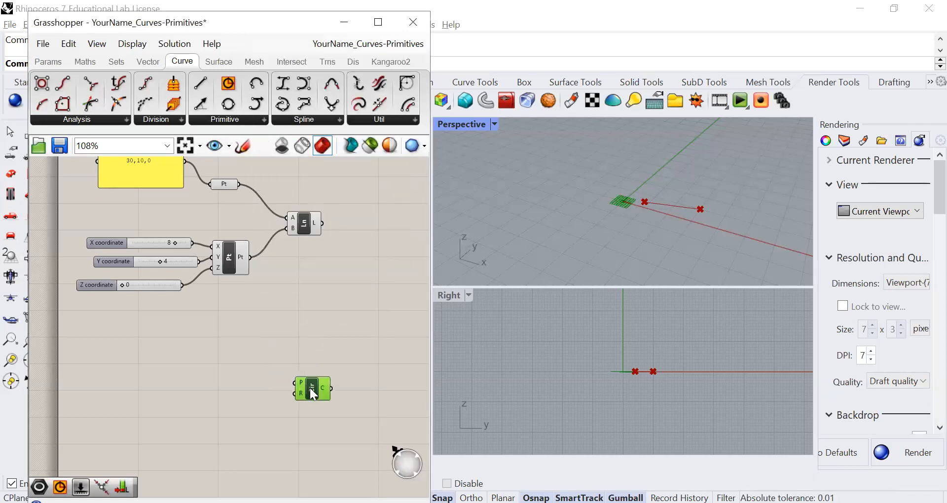
left_click(301, 320)
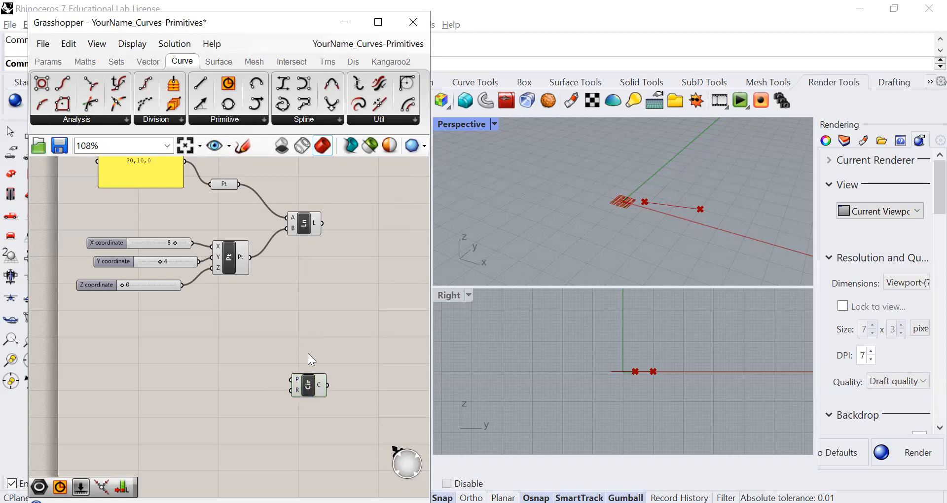
mouse_move(310, 388)
left_mouse_down()
mouse_move(288, 366)
mouse_move(300, 379)
left_mouse_up()
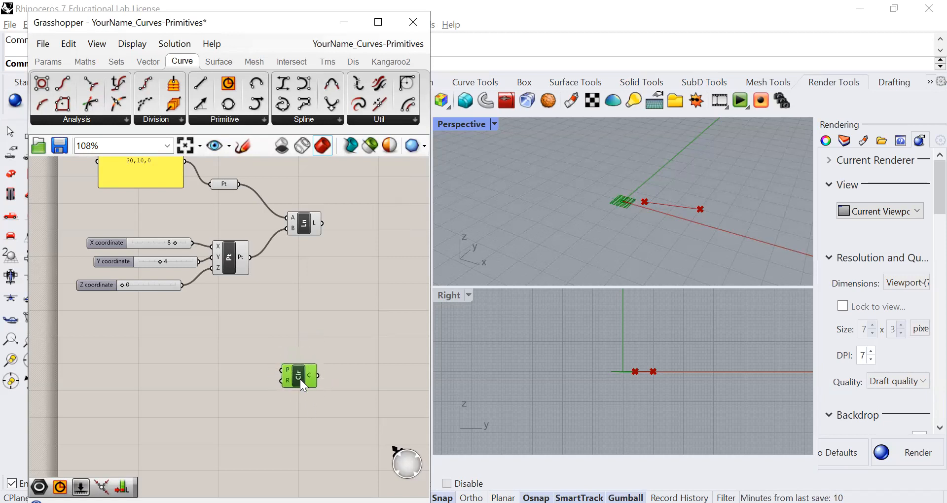
left_click(321, 321)
Step: Highlight the Construct Point component together with its X, Y and Z coordinate sliders
left_click_drag(204, 267, 212, 267)
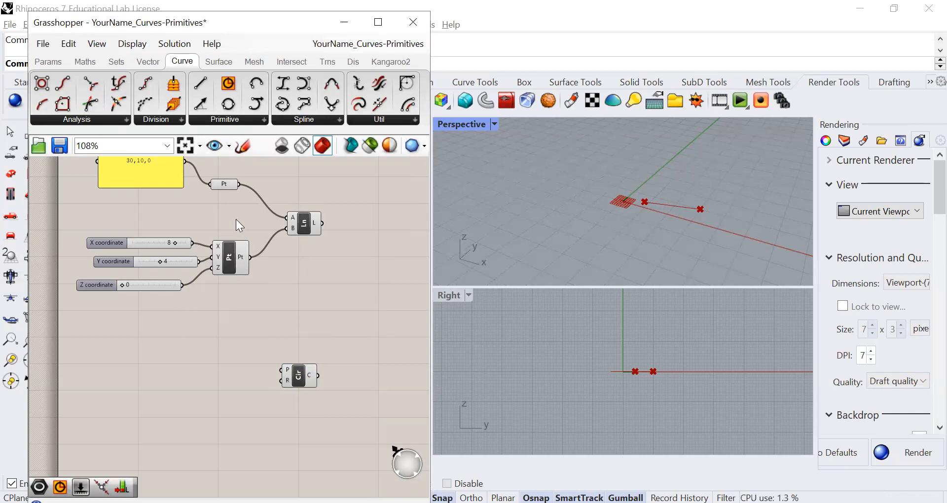
left_click_drag(230, 216, 122, 301)
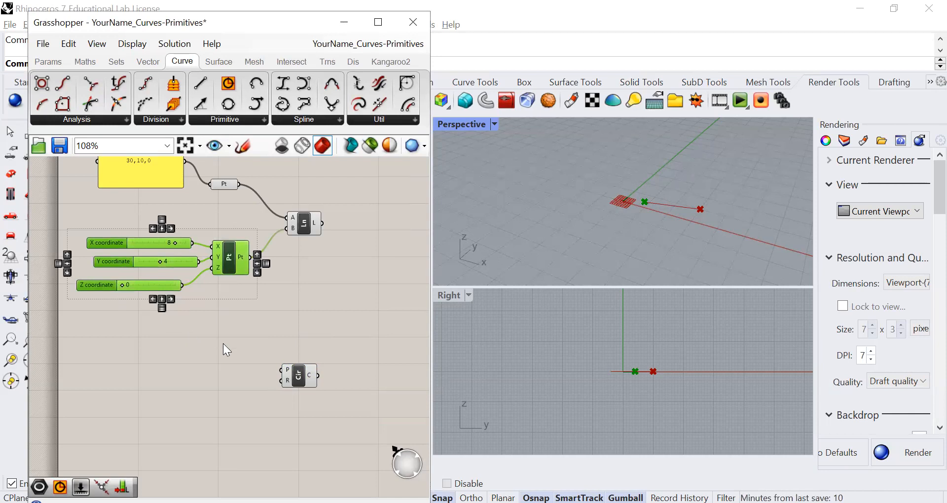
left_click(189, 371)
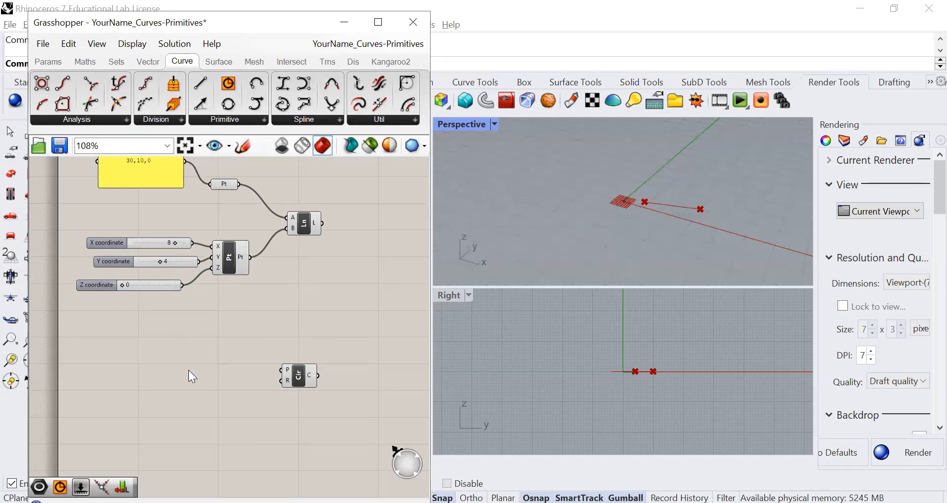
Step: Paste a copy of the Construct Point component with its sliders beside the Circle component and wire its point output to the Circle's plane input
key("ctrl+v")
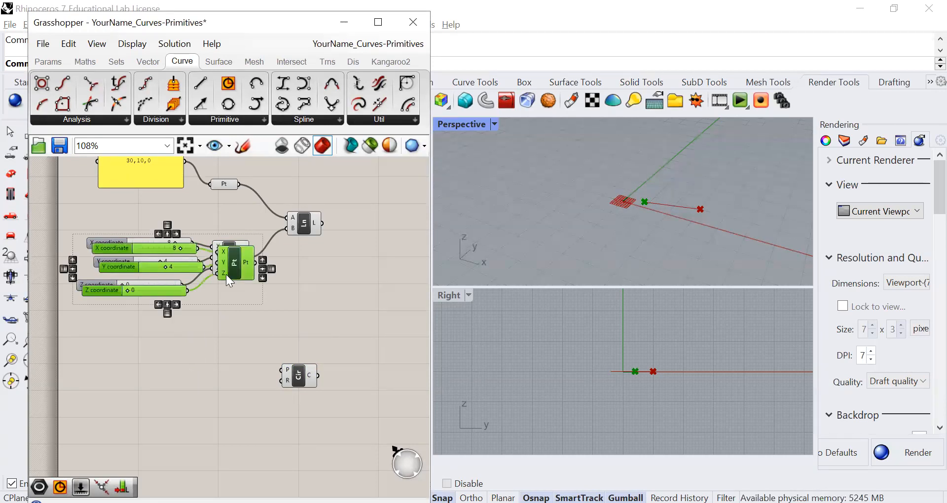
left_click_drag(226, 264, 223, 354)
left_click(242, 415)
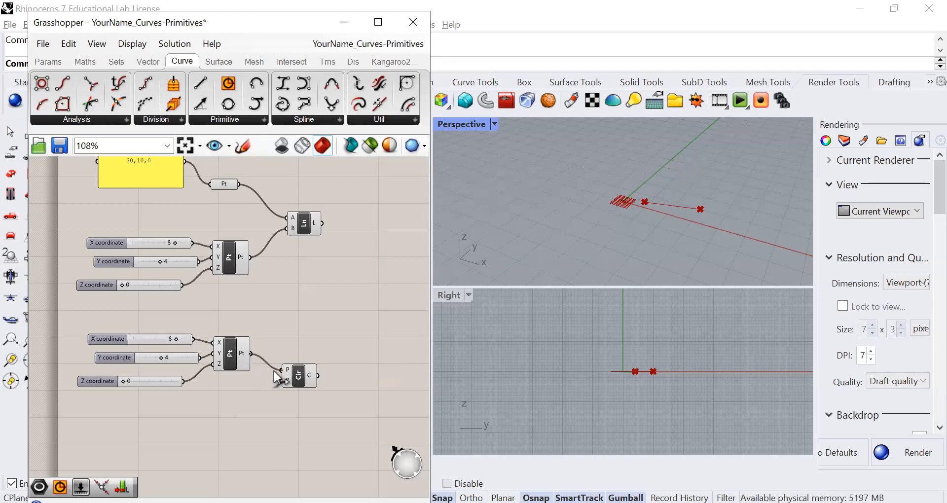
left_click_drag(275, 370, 275, 370)
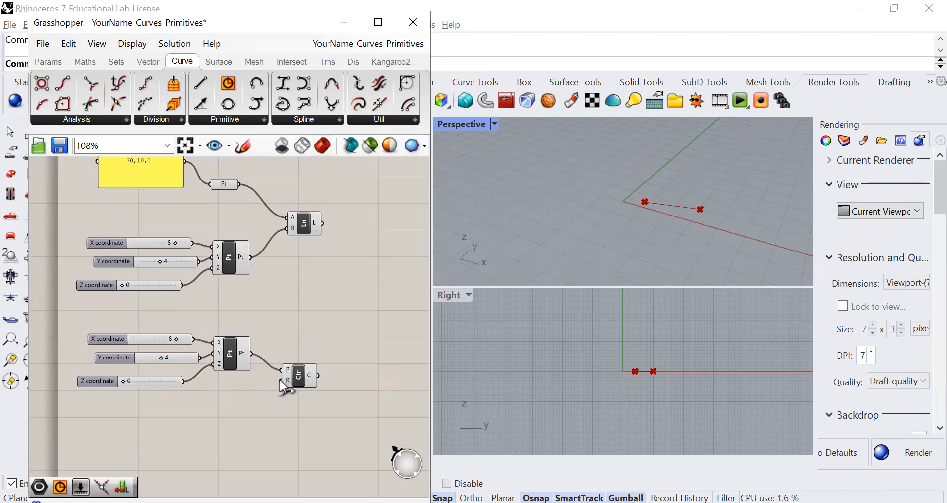
Step: Duplicate the lower Z coordinate number slider and place the copy just below it, aligned with the other sliders
left_click(141, 384)
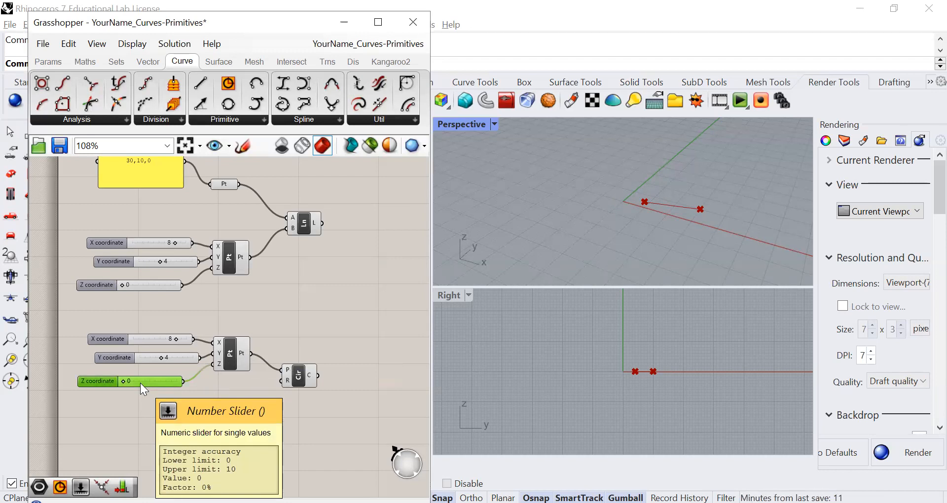
left_click(140, 383)
left_click_drag(143, 383, 155, 415)
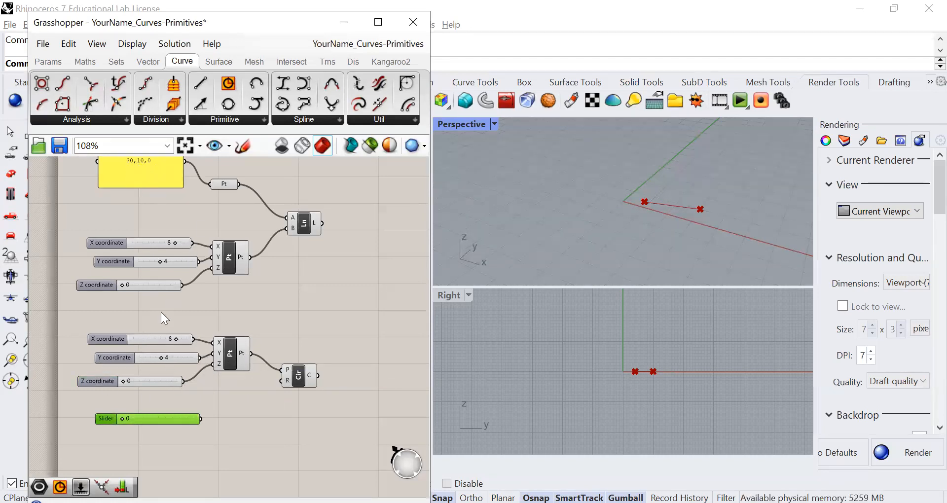
mouse_move(144, 360)
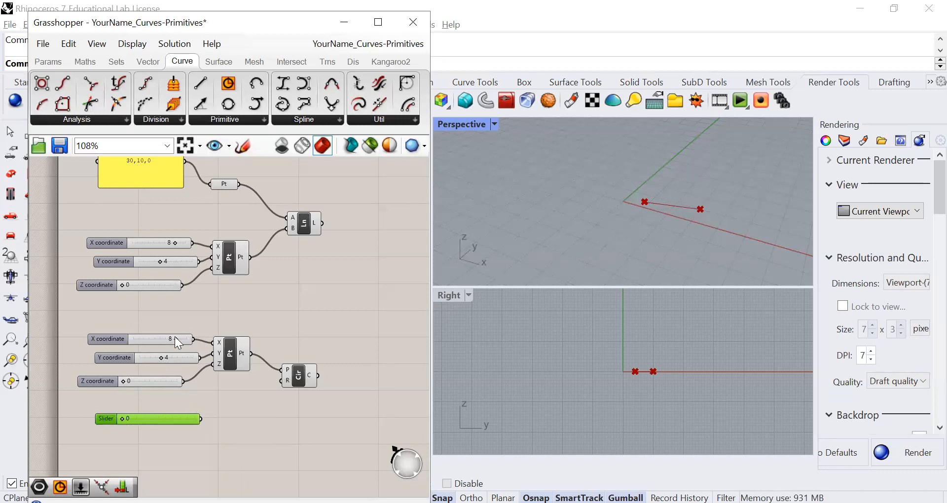
mouse_move(176, 341)
left_mouse_down()
mouse_move(163, 341)
mouse_move(180, 340)
left_mouse_up()
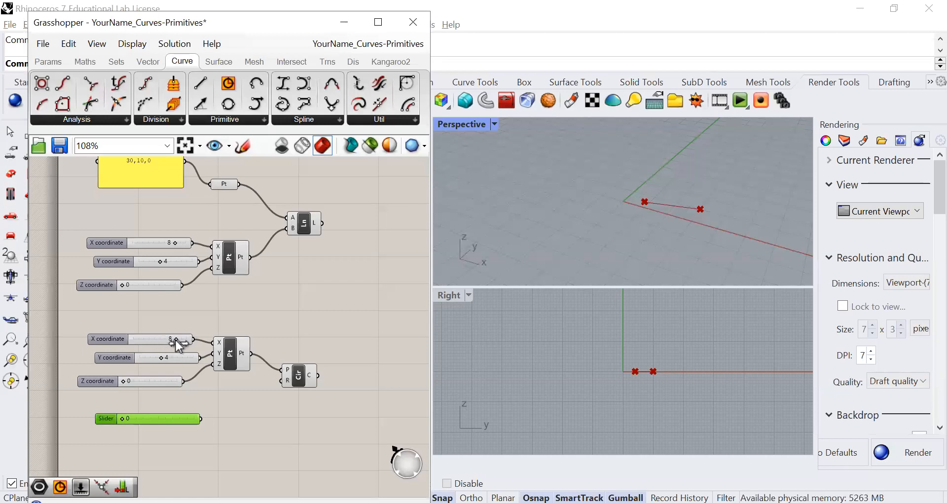
left_click(277, 426)
left_click_drag(132, 419, 127, 408)
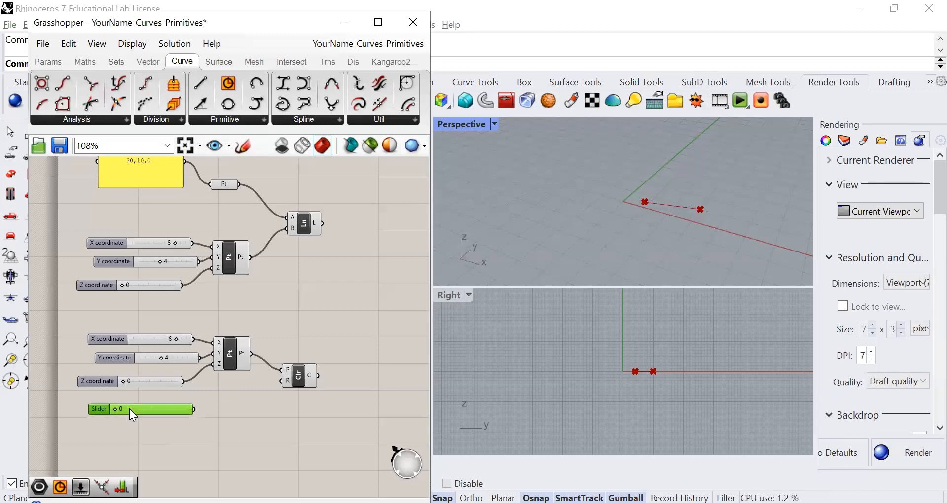
Step: Wire the new slider to the Circle component's radius input and set the radius to 6
left_click_drag(193, 409, 289, 381)
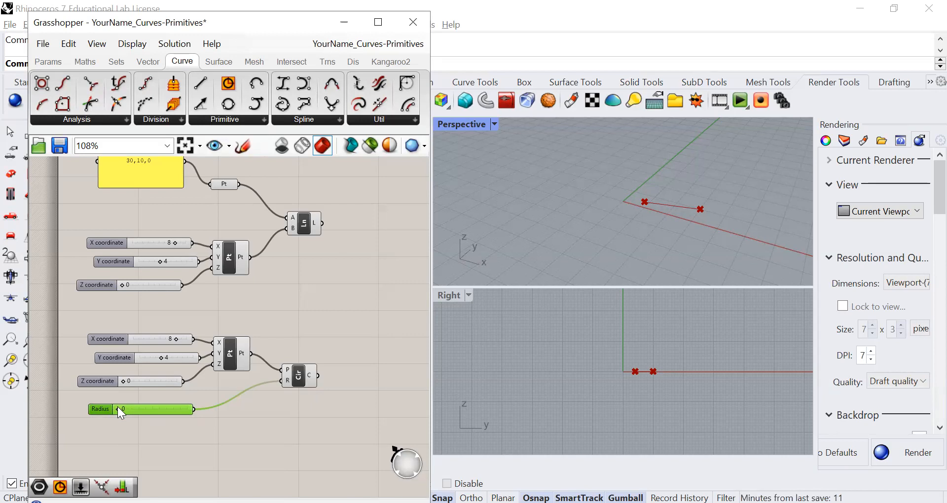
left_click_drag(135, 408, 159, 412)
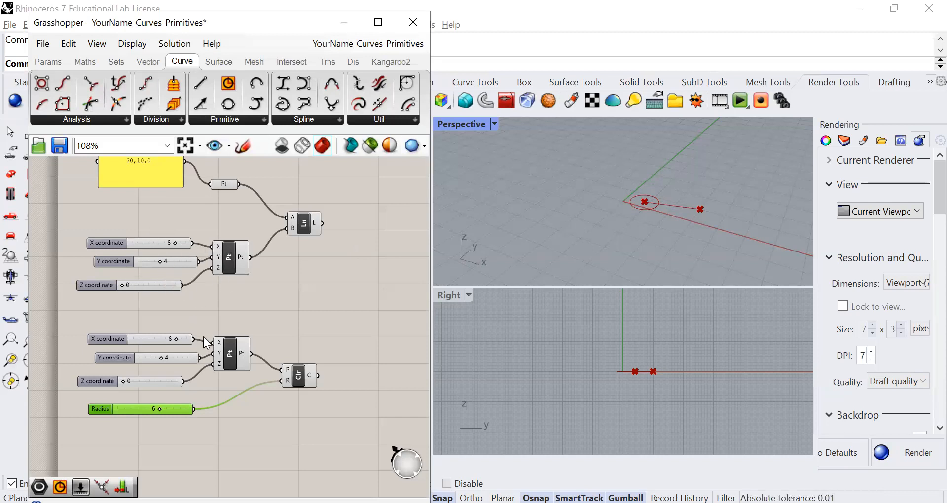
Step: Set both the X and Y coordinate sliders of the circle's centre point to 10
left_click_drag(173, 339, 184, 360)
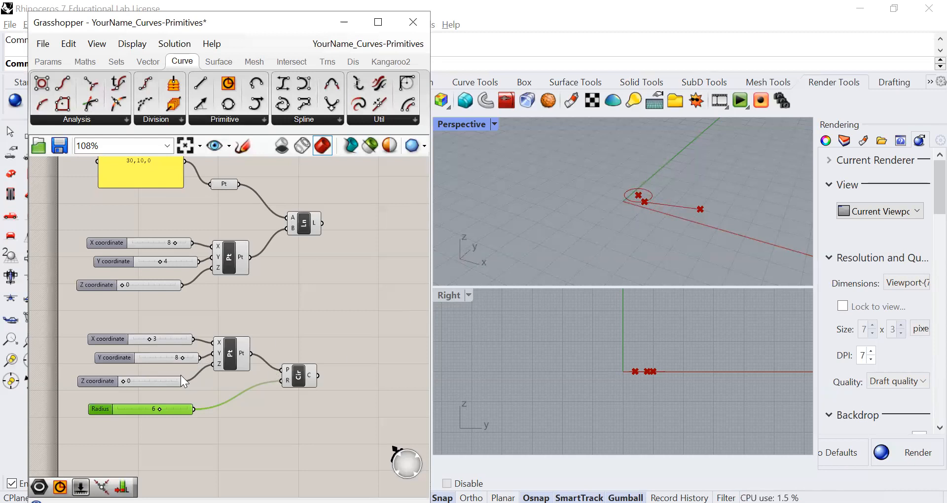
left_click_drag(183, 357, 188, 360)
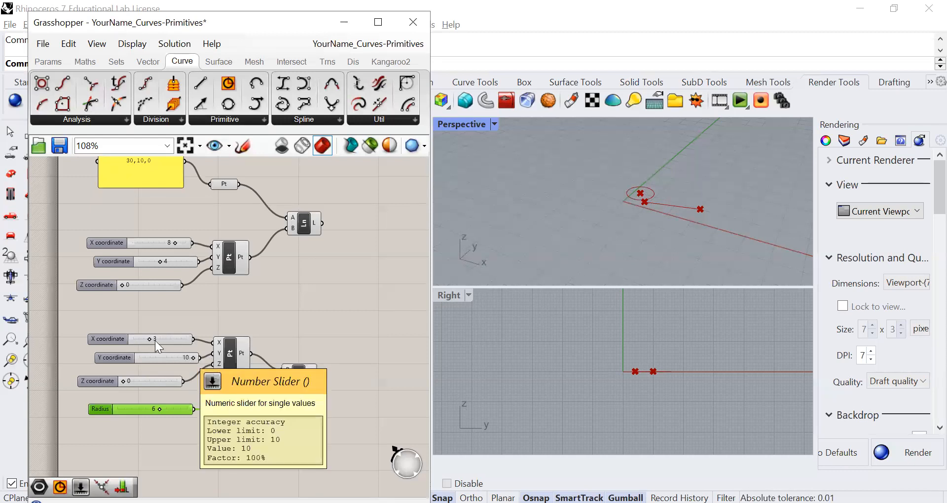
left_click_drag(148, 336, 181, 329)
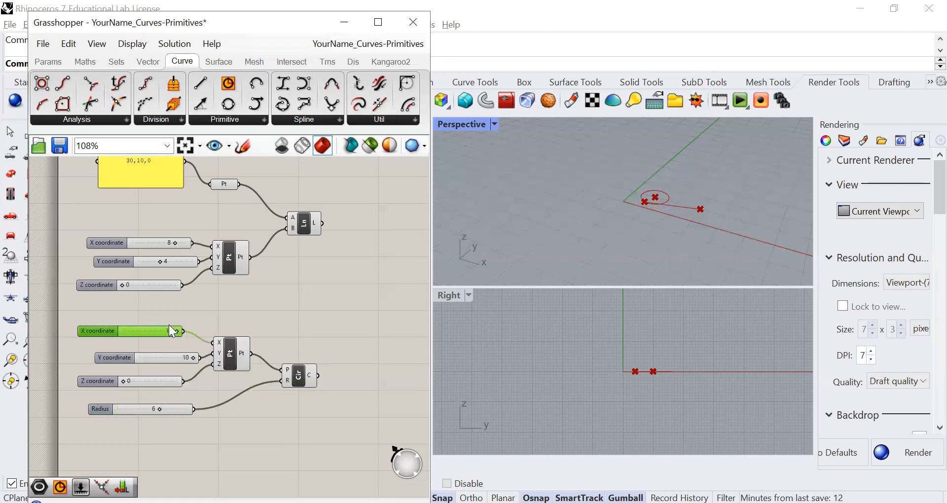
Step: Raise the maximum of the circle centre's X coordinate slider to 20 and set its value to 12
double_click(102, 333)
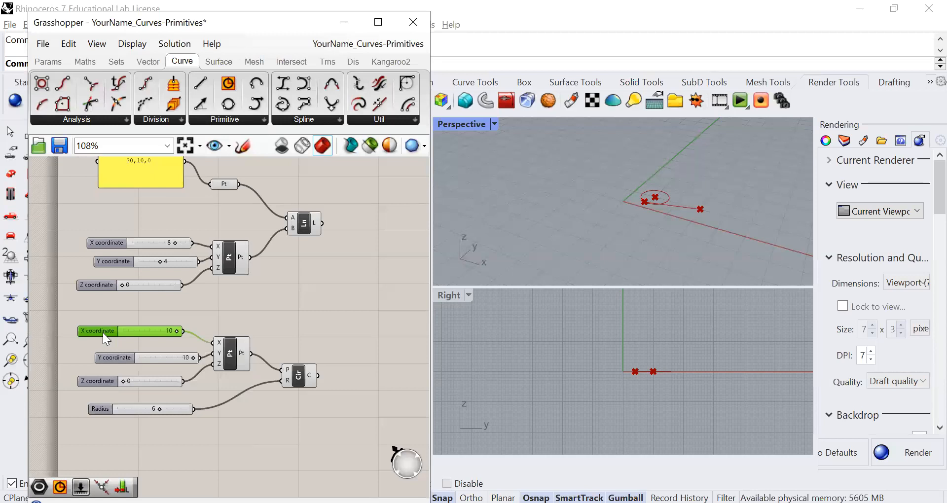
left_click(185, 375)
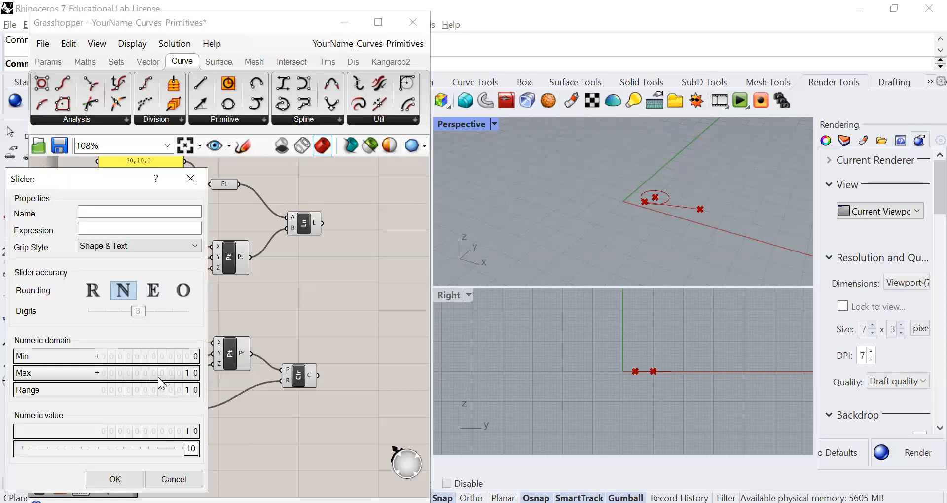
double_click(187, 375)
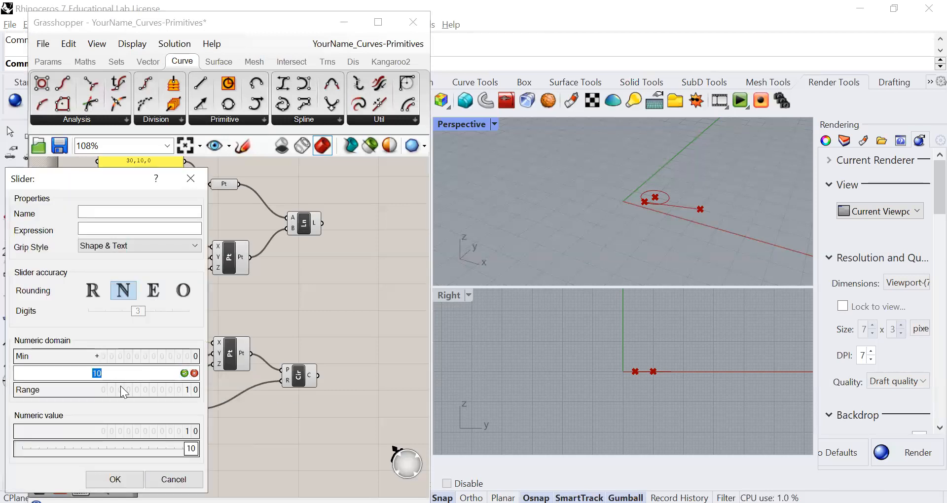
type("20")
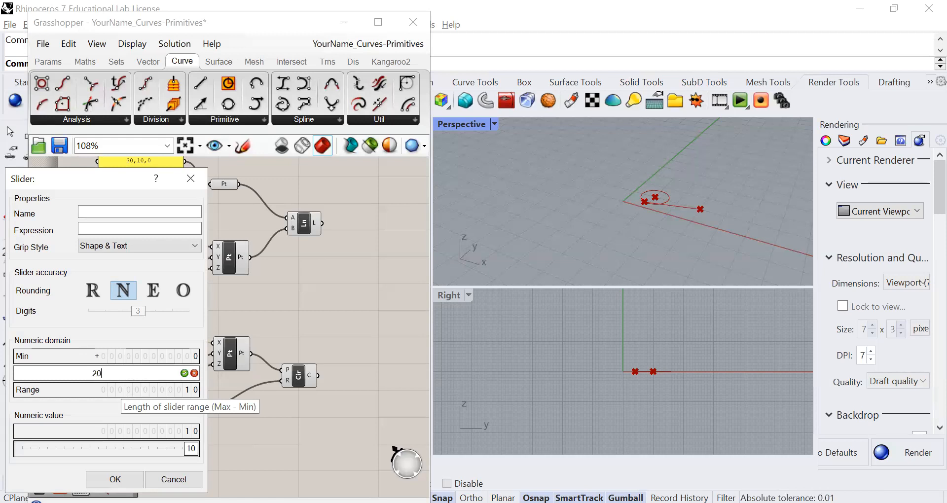
key("Return")
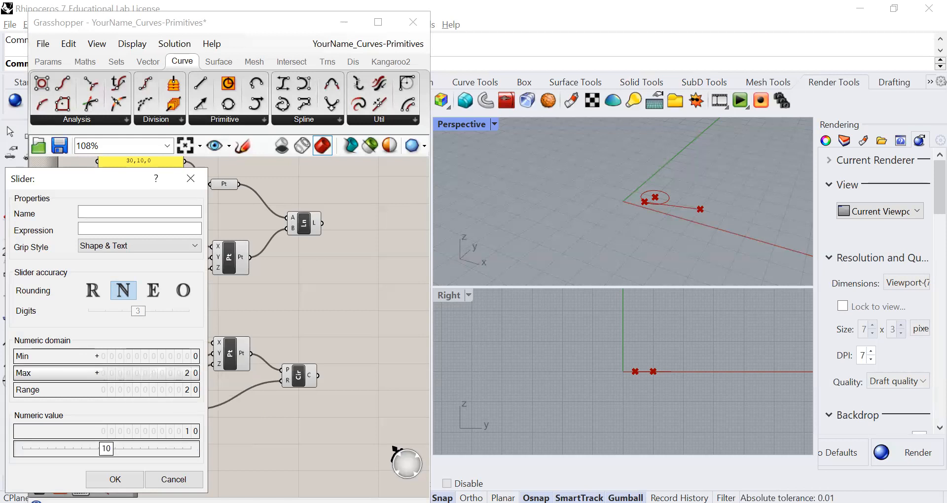
key("Return")
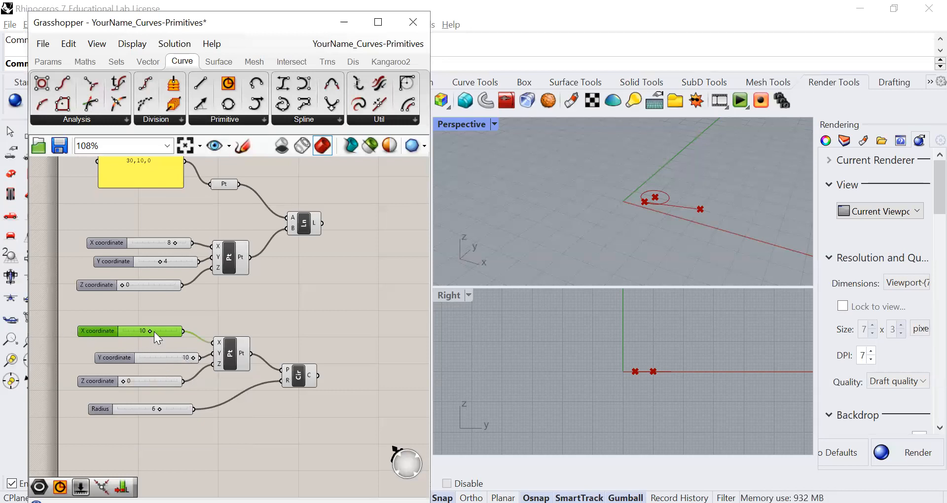
mouse_move(151, 331)
left_mouse_down()
mouse_move(169, 332)
mouse_move(155, 332)
left_mouse_up()
Step: Raise the maximum of the circle centre's Y coordinate slider to 20 and set its value to 16
double_click(113, 358)
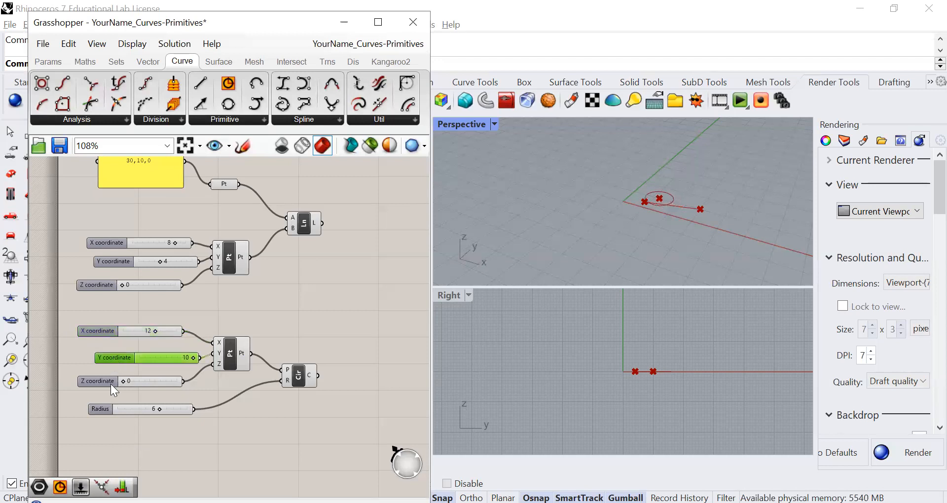
left_click(189, 379)
type("2")
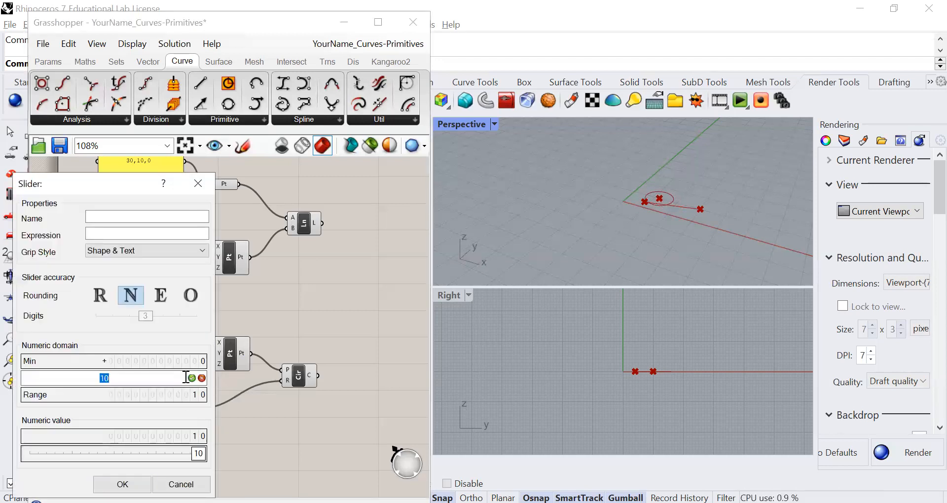
type("0")
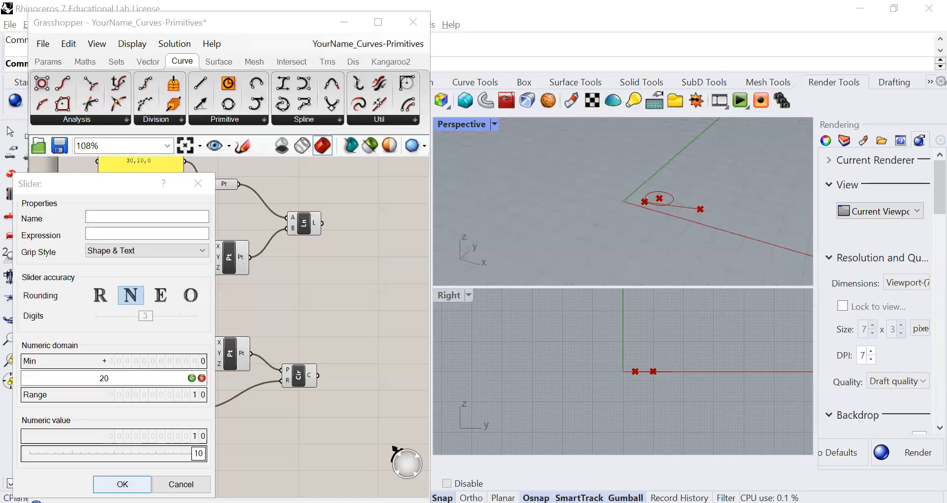
key("Return")
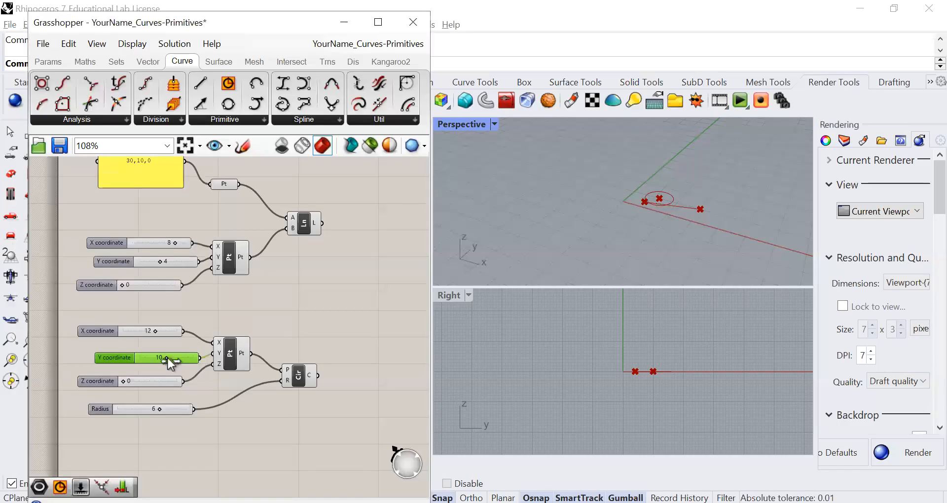
left_click_drag(167, 358, 185, 363)
left_click(260, 420)
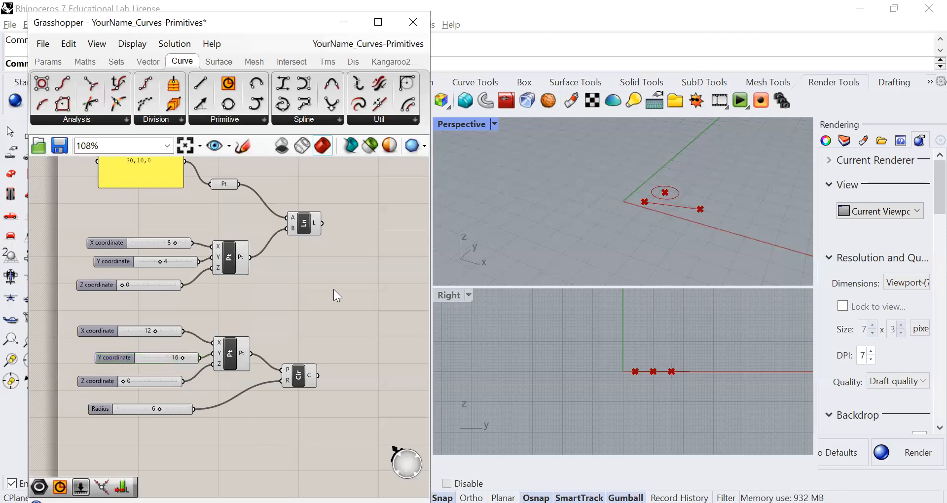
Step: Save the YourName_Curves-Primitives definition with the line and circle component groups
scroll(336, 291, "down", 2)
right_click_drag(338, 332, 280, 347)
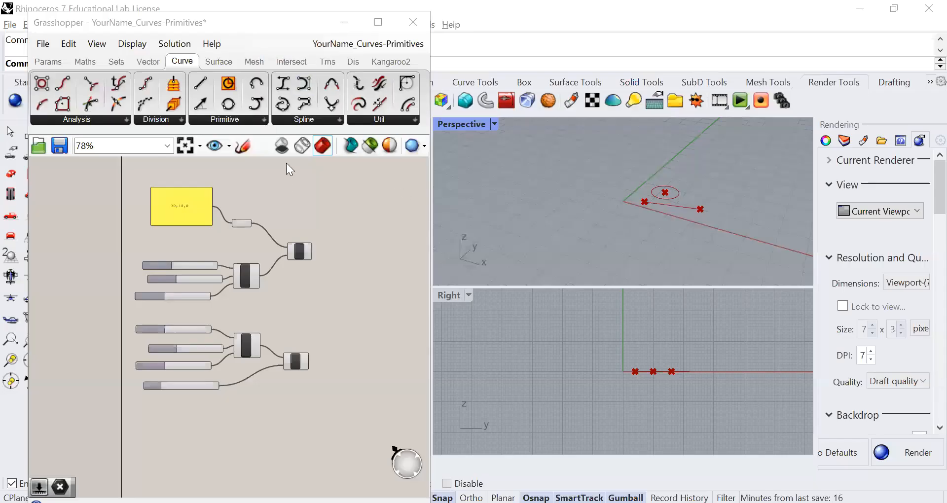
left_click(43, 44)
left_click(79, 117)
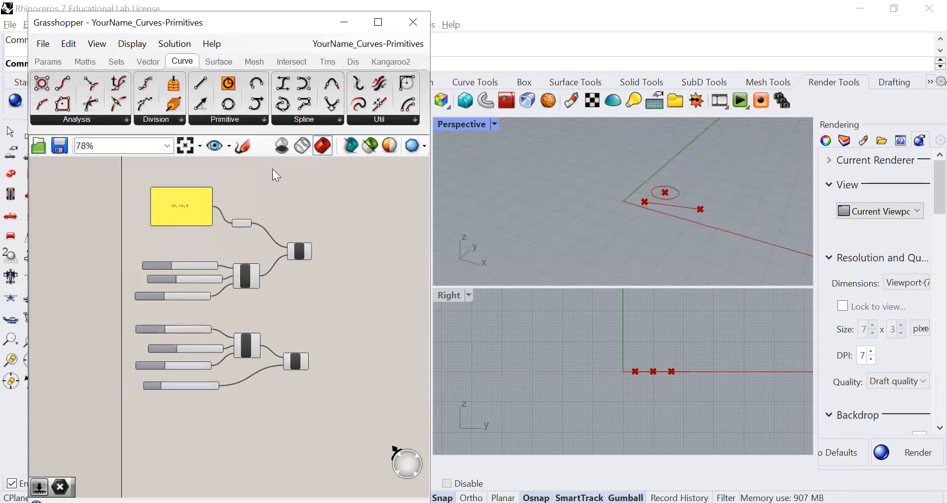
Step: Place a Rectangle component from the curve primitives on the canvas, clear below the Circle component group
left_click(263, 118)
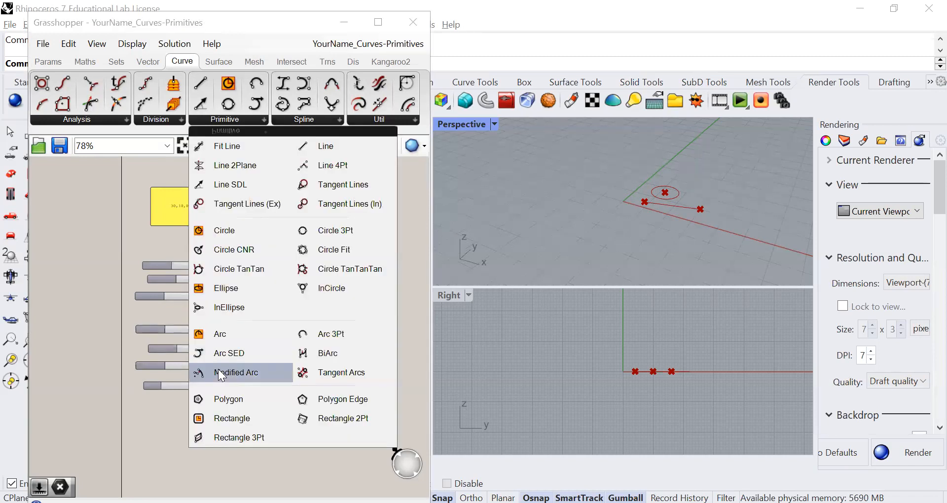
left_click(225, 419)
scroll(301, 442, "down", 1)
left_click(301, 442)
right_click_drag(189, 404, 151, 309)
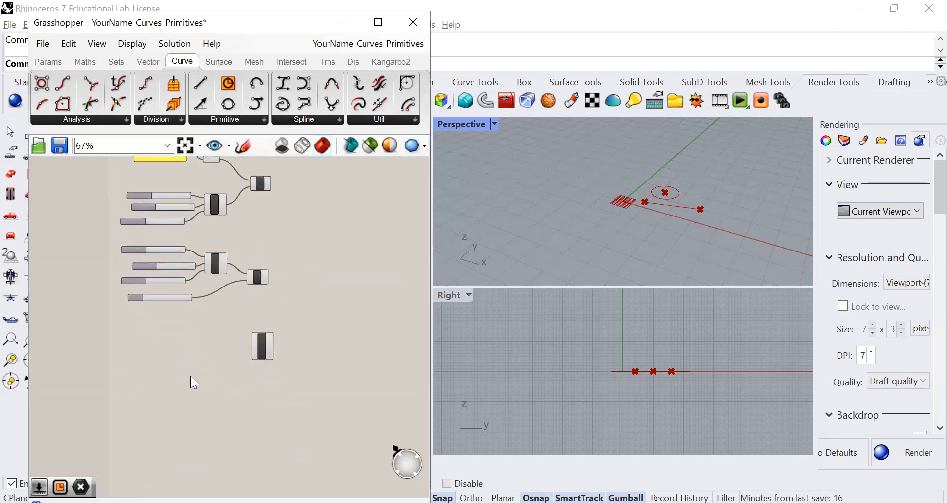
left_click_drag(259, 350, 268, 376)
Step: Examine the Rectangle component's plane, X, Y and corner fillet radius inputs
scroll(273, 378, "up", 3)
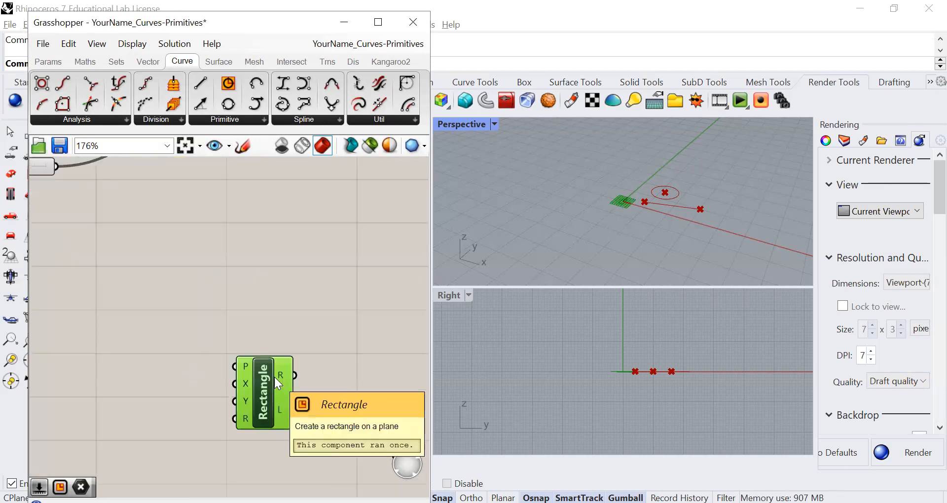
scroll(266, 390, "up", 3)
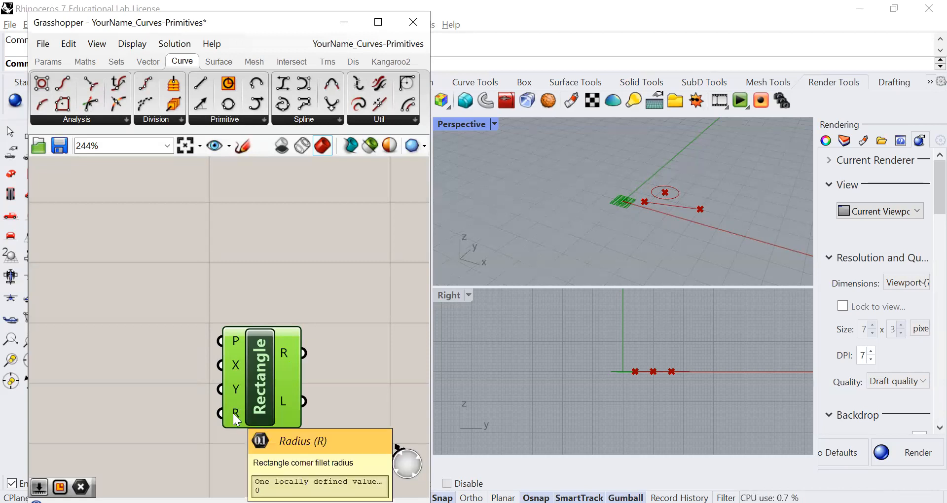
right_click_drag(165, 383, 170, 304)
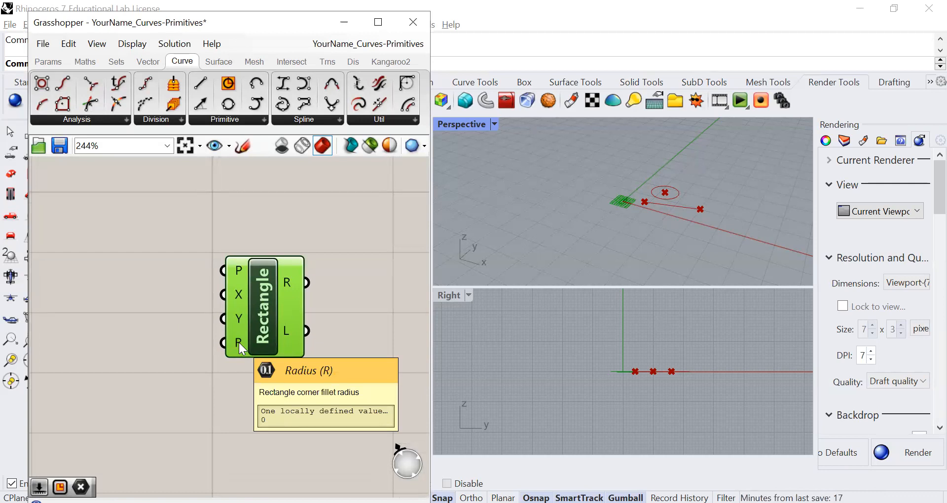
scroll(218, 366, "down", 4)
right_click_drag(161, 333, 194, 345)
right_click_drag(185, 298, 215, 333)
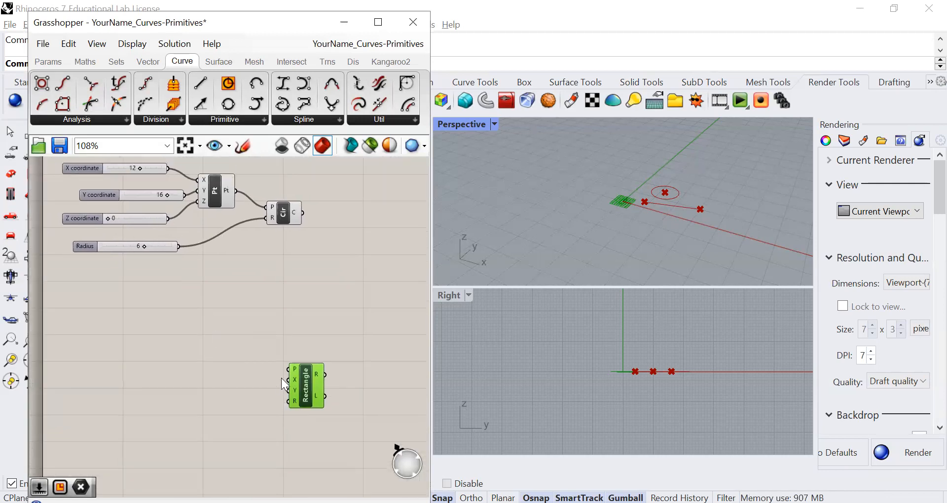
scroll(282, 378, "up", 4)
right_click_drag(277, 371, 235, 308)
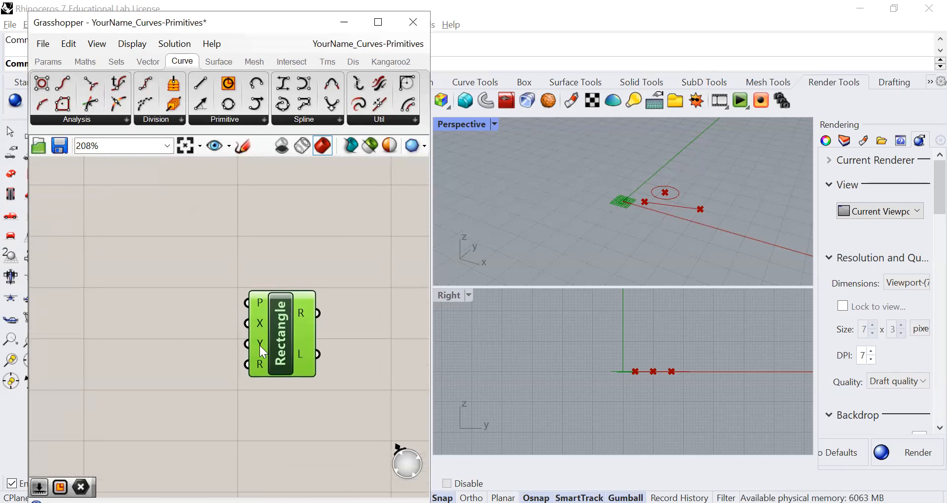
mouse_move(259, 368)
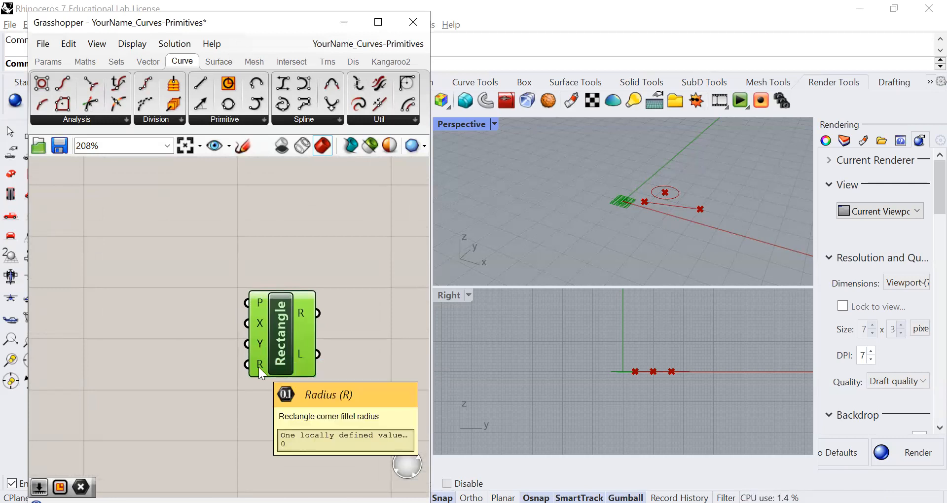
scroll(259, 367, "down", 3)
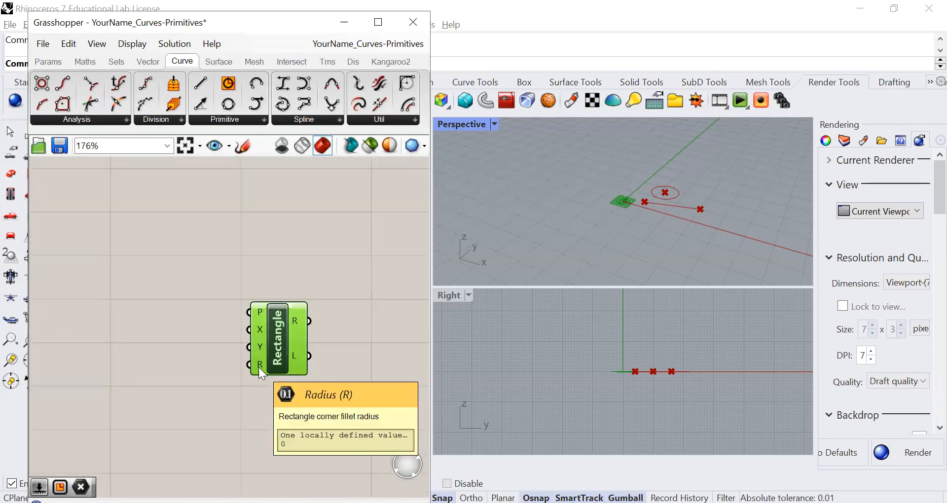
Step: Duplicate the circle's centre point component with its X, Y and Z coordinate sliders and place the copy below the Circle group
scroll(195, 321, "down", 2)
right_click_drag(171, 317, 175, 353)
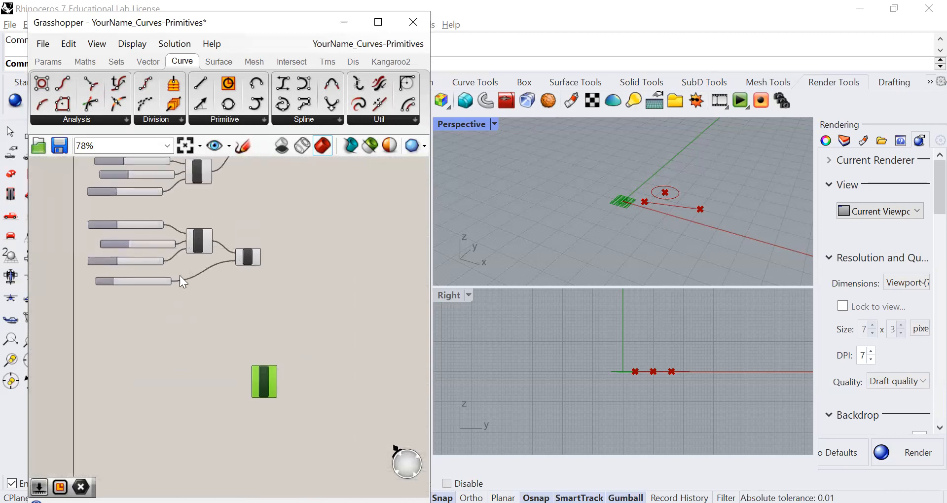
scroll(185, 259, "up", 2)
left_click_drag(202, 192, 104, 266)
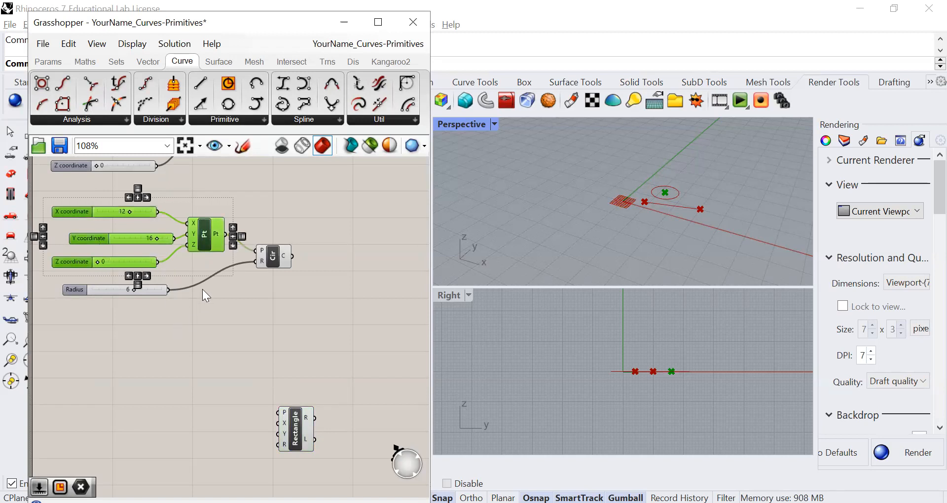
left_click(237, 325)
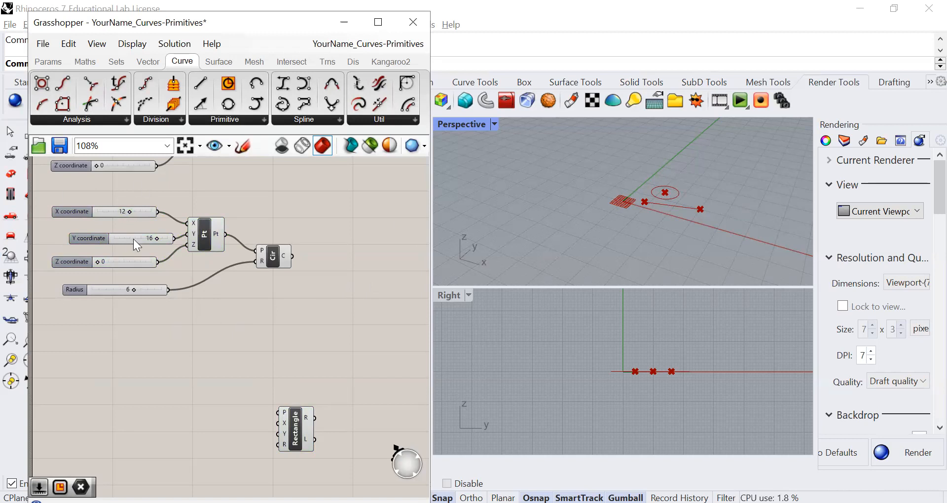
mouse_move(93, 241)
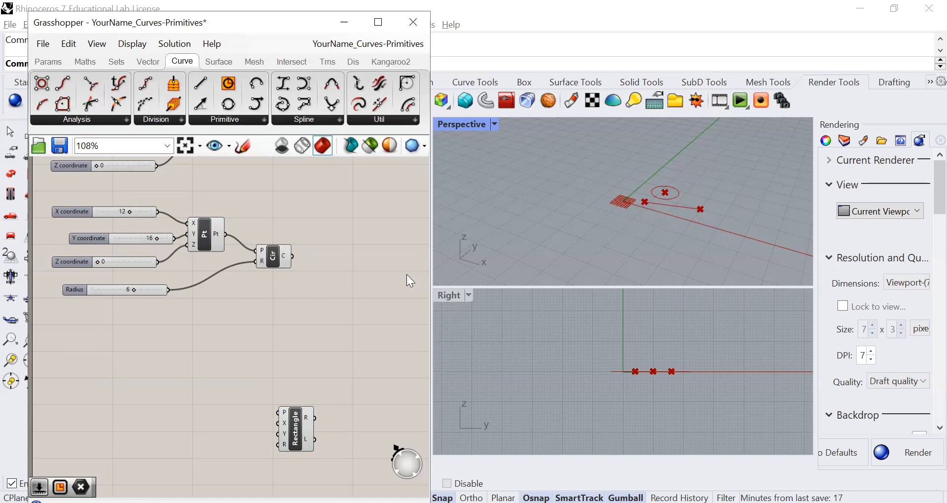
right_click_drag(210, 358, 219, 335)
left_click_drag(213, 168, 109, 241)
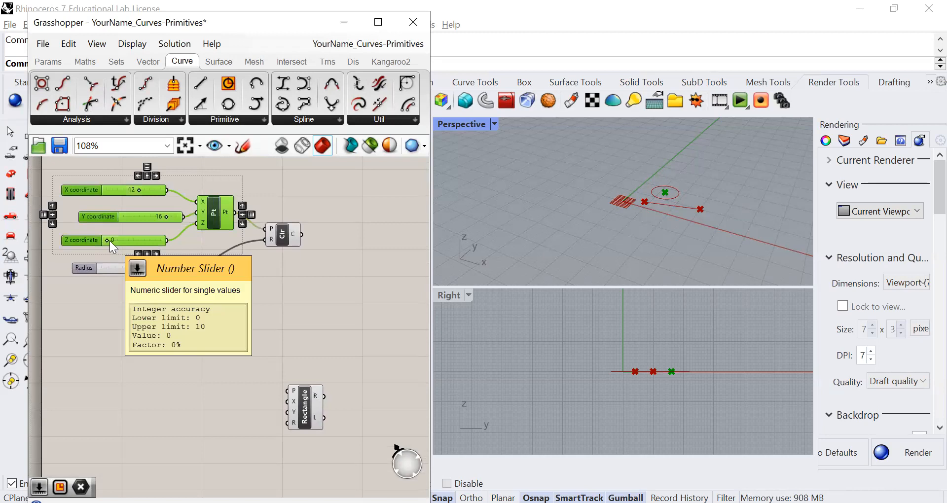
key("ctrl+c")
key("ctrl+v")
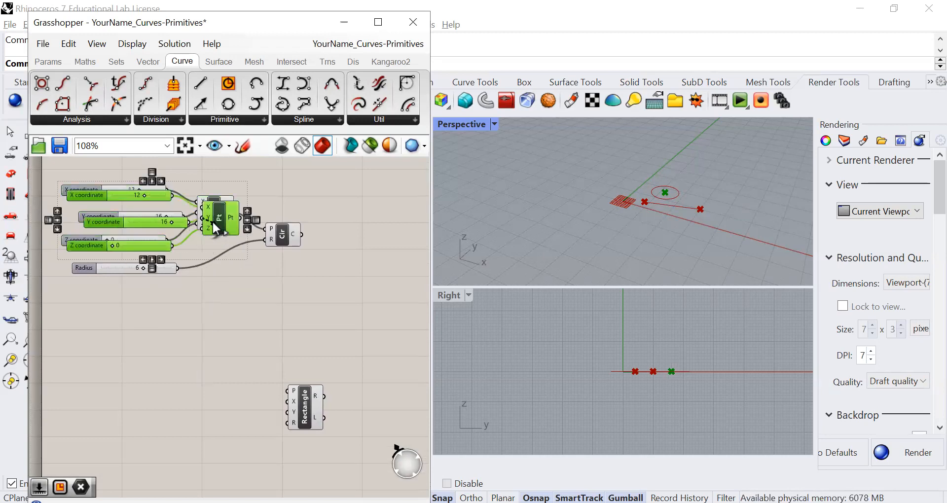
left_click_drag(217, 214, 211, 304)
left_click_drag(229, 337, 227, 324)
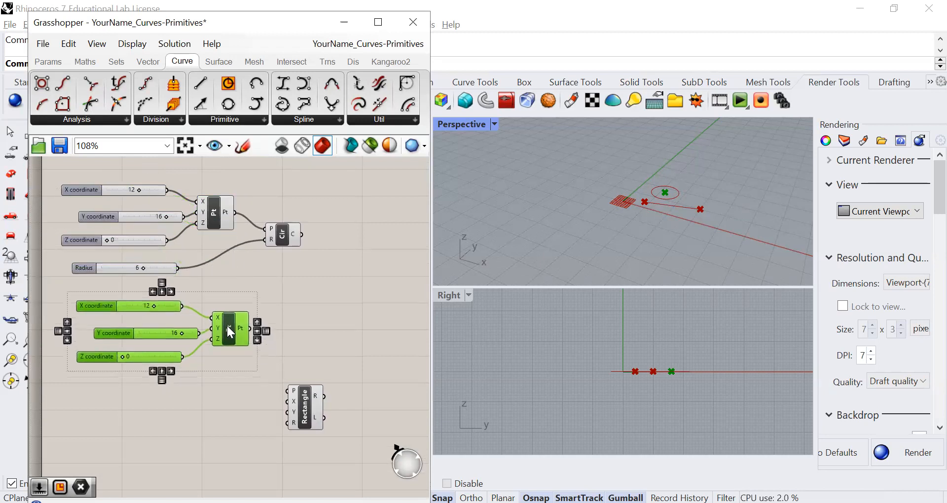
Step: Paste two more copies of the point component with its coordinate sliders, stacked below the first copy beside the Rectangle component
scroll(207, 397, "down", 2)
scroll(227, 412, "down", 1)
right_click_drag(227, 413, 208, 345)
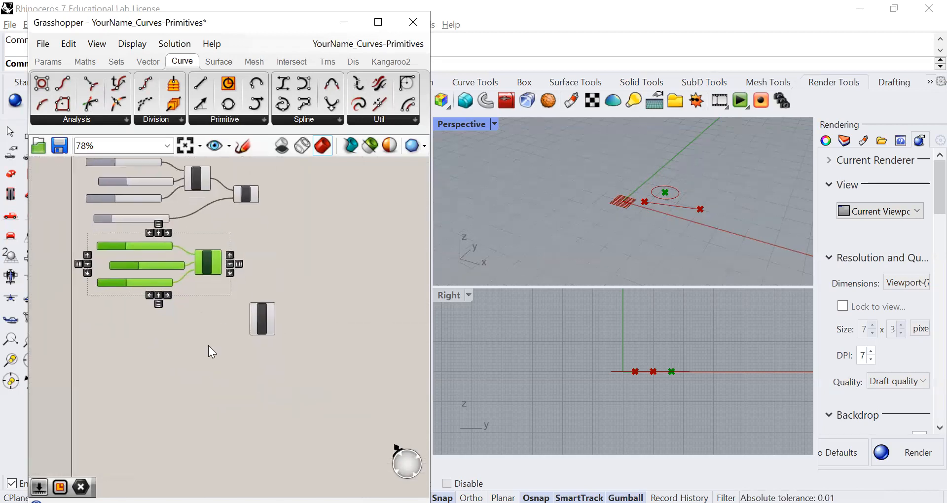
key("ctrl+v")
left_click_drag(197, 182, 195, 320)
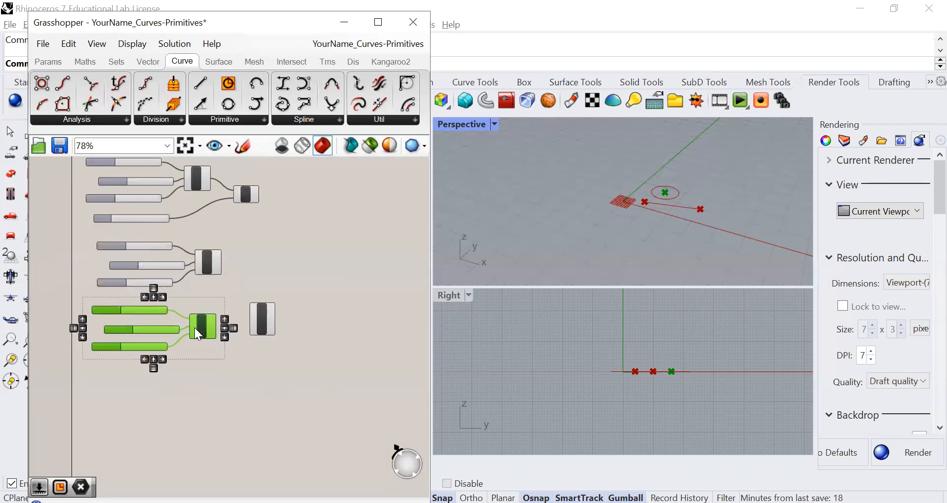
key("ctrl+z")
left_click_drag(213, 199, 204, 397)
right_click_drag(274, 344, 271, 262)
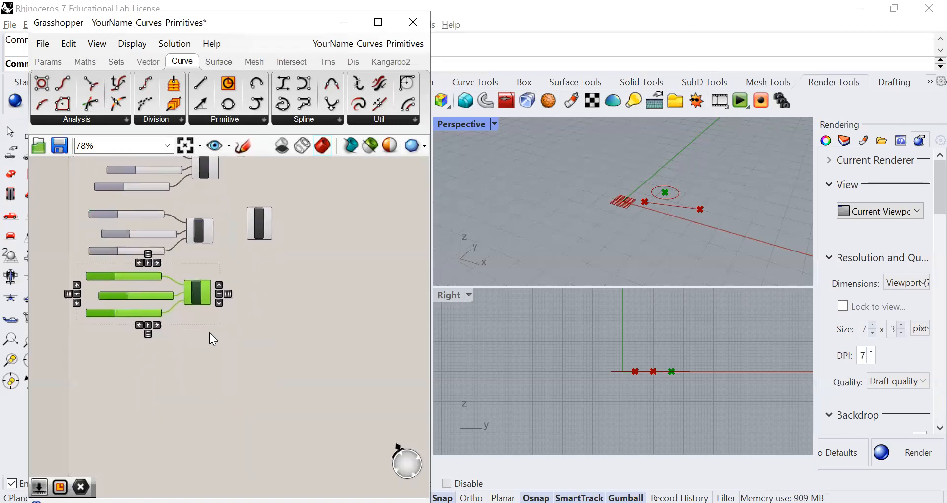
Step: Copy the Z coordinate slider of the lowest point group as a standalone slider beneath that group
left_click(210, 347)
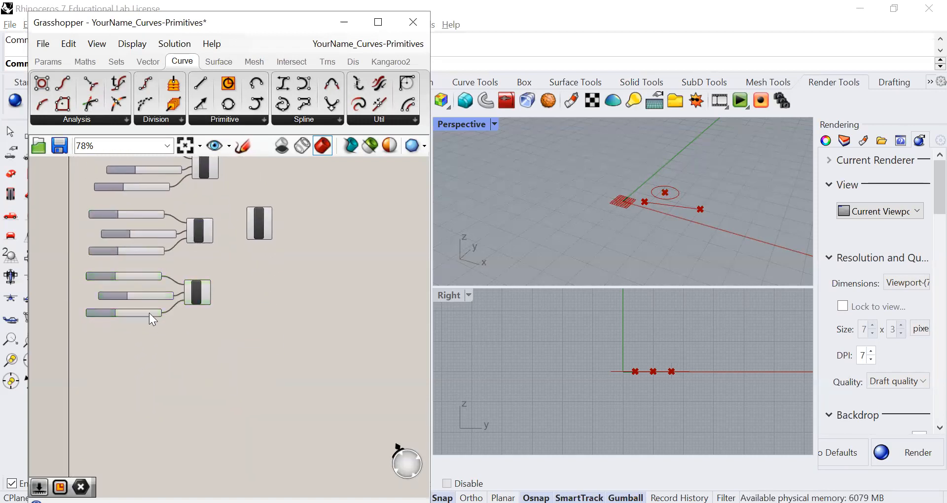
left_click(149, 313)
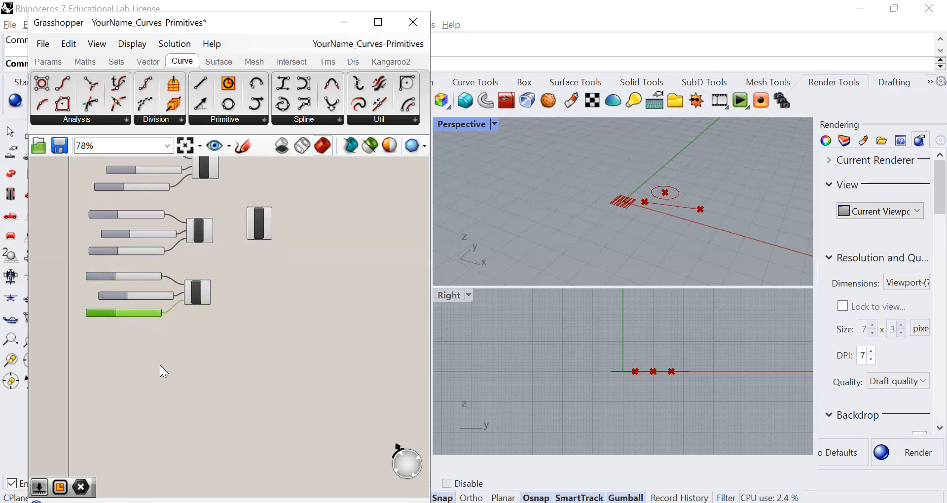
left_click_drag(135, 316, 169, 346, "alt")
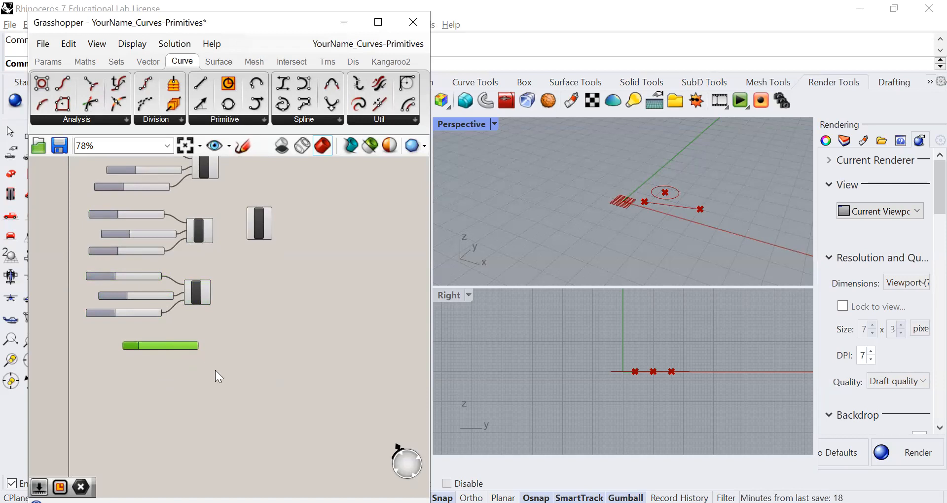
Step: Wire the three copied points, from upper to lower, into the Rectangle component's P, X and Y inputs
left_click(261, 232)
scroll(295, 248, "up", 1)
scroll(292, 253, "down", 3)
right_click_drag(295, 285, 299, 343)
left_click(239, 254)
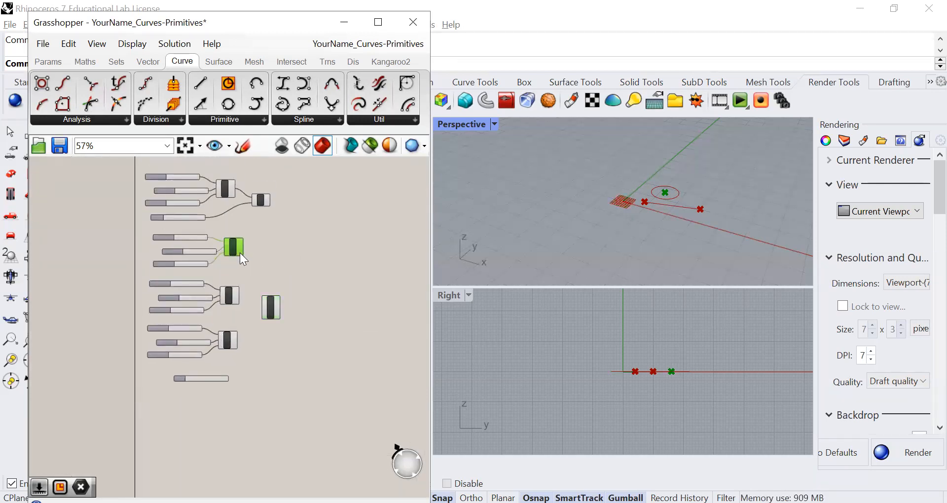
scroll(242, 249, "up", 3)
left_click_drag(248, 242, 277, 361)
right_click_drag(274, 388, 261, 285)
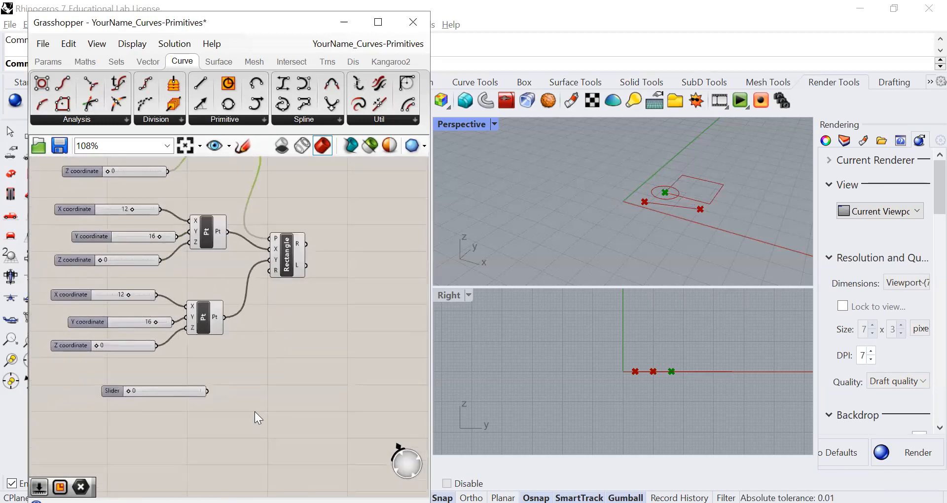
Step: Connect the standalone slider to the Rectangle's R fillet radius input and set it to 3
left_click_drag(208, 392, 271, 271)
scroll(299, 344, "down", 1)
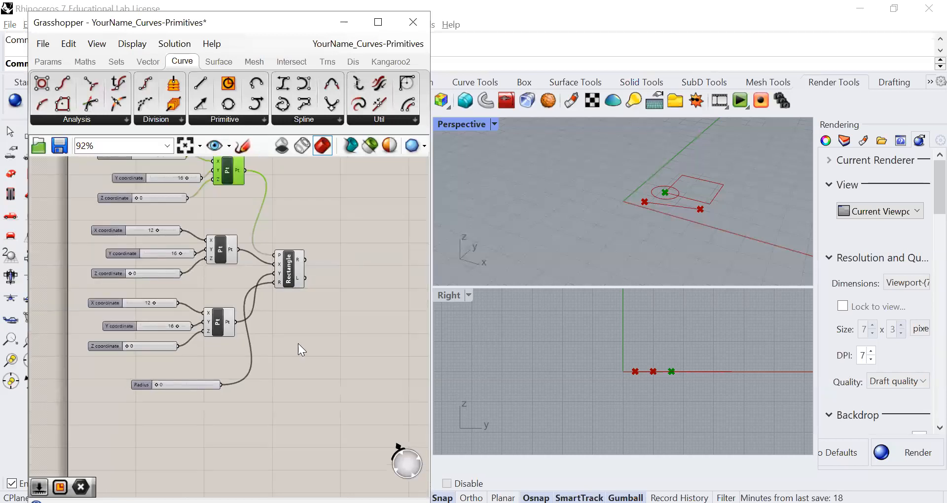
right_click_drag(298, 344, 297, 375)
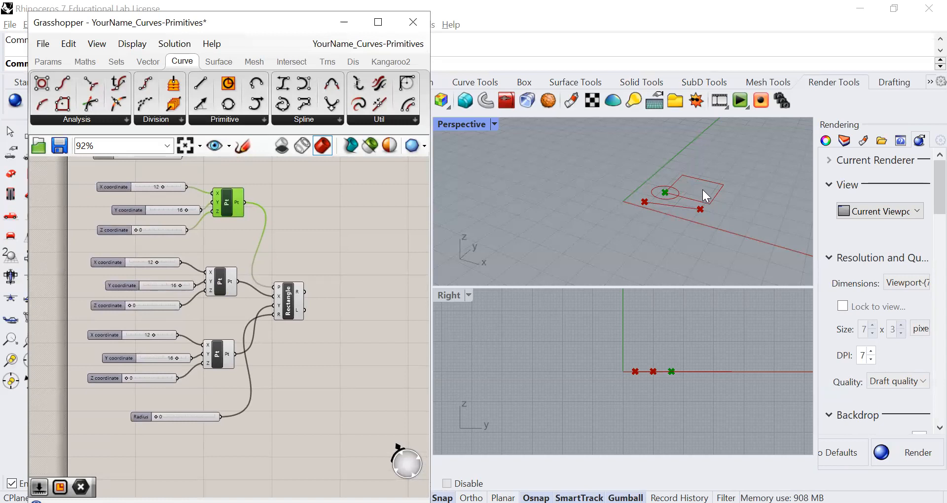
scroll(704, 190, "up", 4)
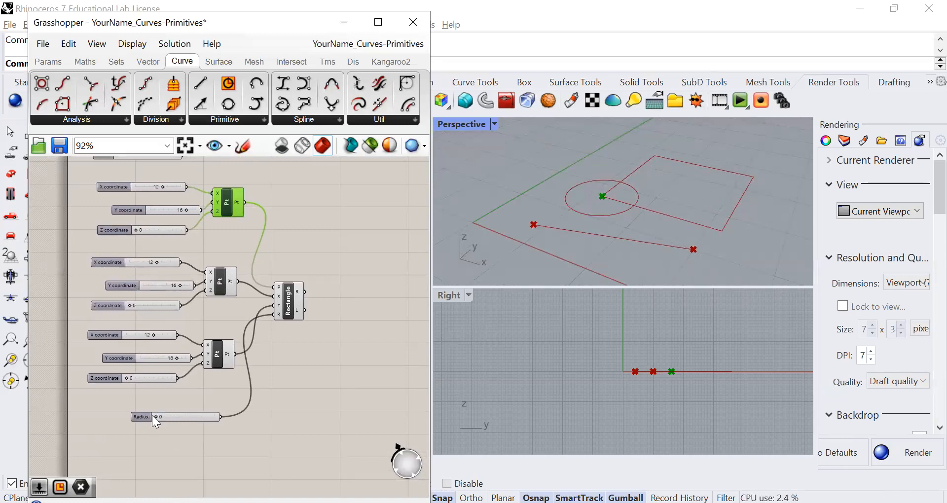
left_click_drag(159, 417, 171, 417)
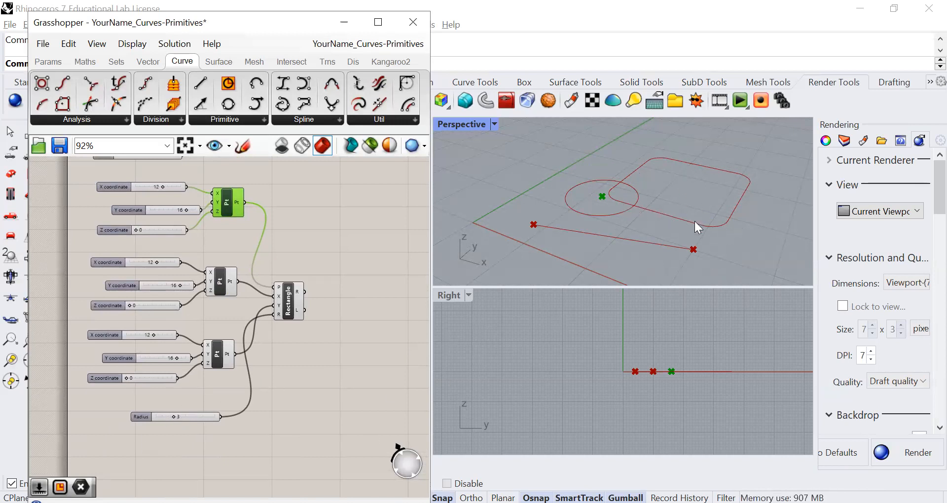
left_click(358, 251)
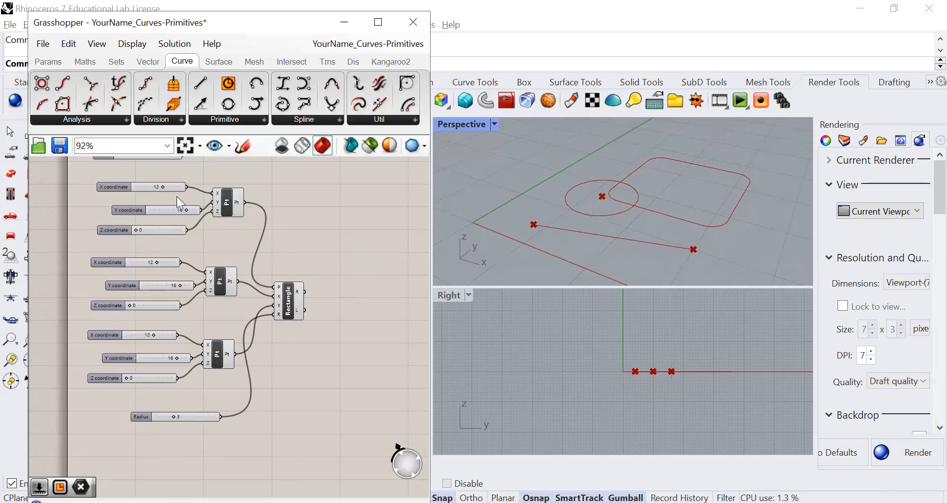
Step: Set both the X and Y coordinate sliders of the rectangle's plane point to 0
left_click_drag(162, 187, 136, 187)
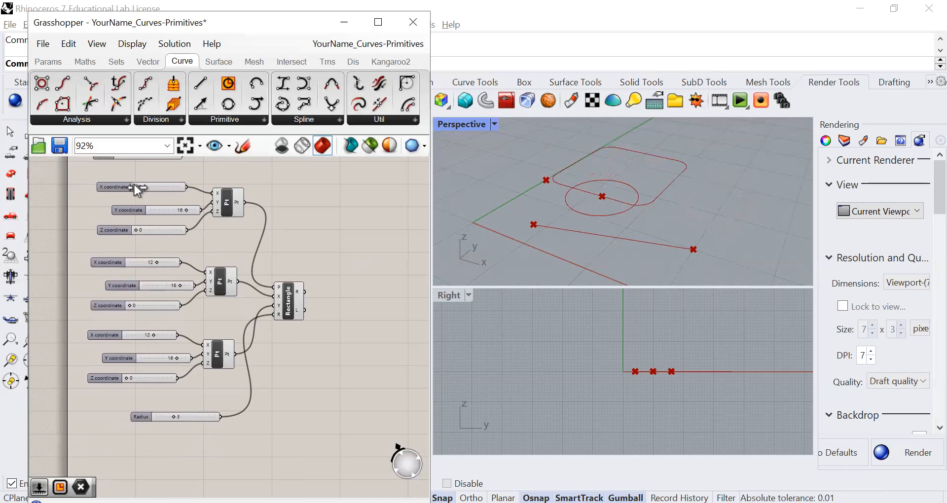
left_click_drag(186, 210, 149, 210)
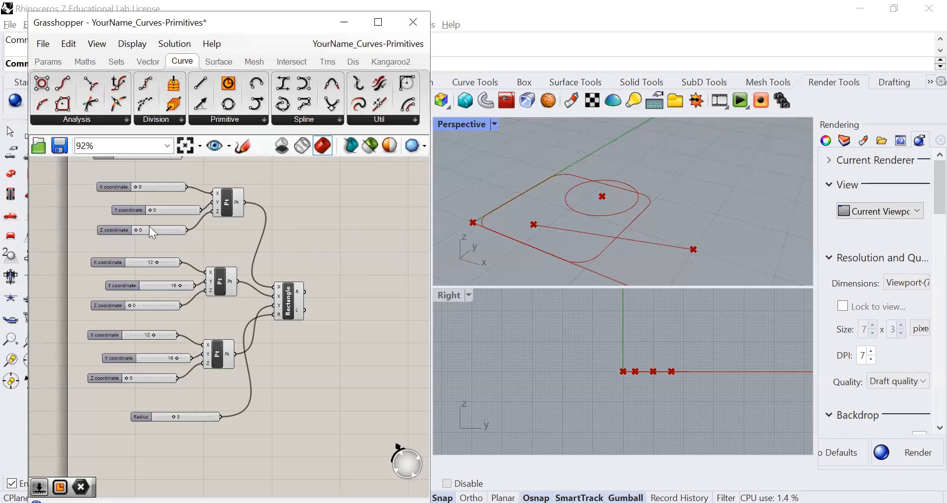
Step: Raise the maximum of the plane point's X coordinate slider to 40
double_click(111, 187)
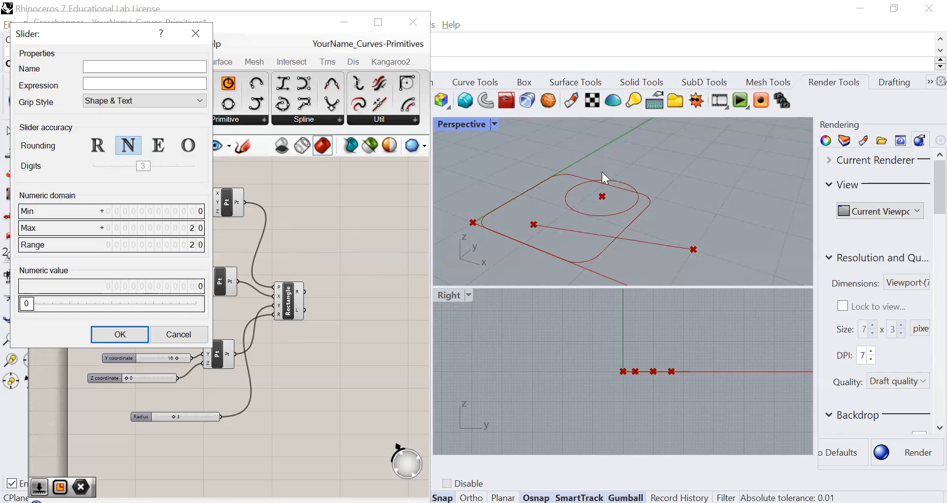
left_click(167, 228)
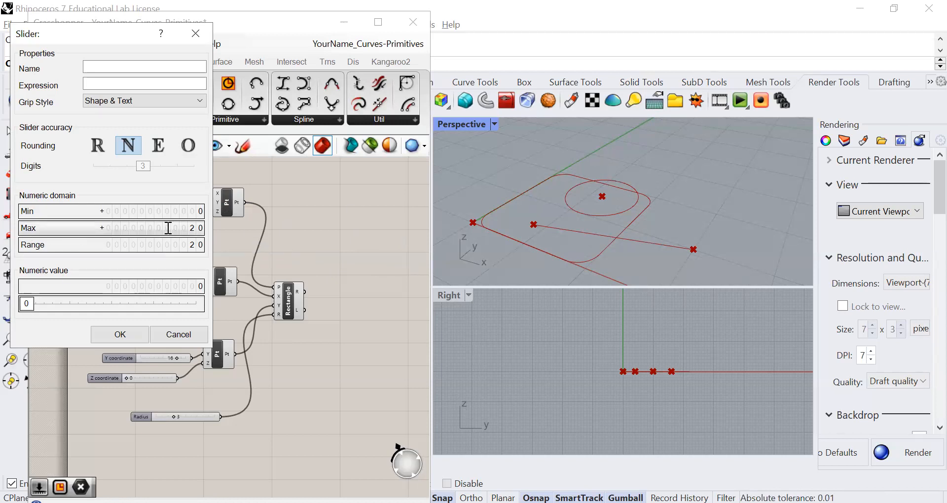
left_click(168, 228)
type("40")
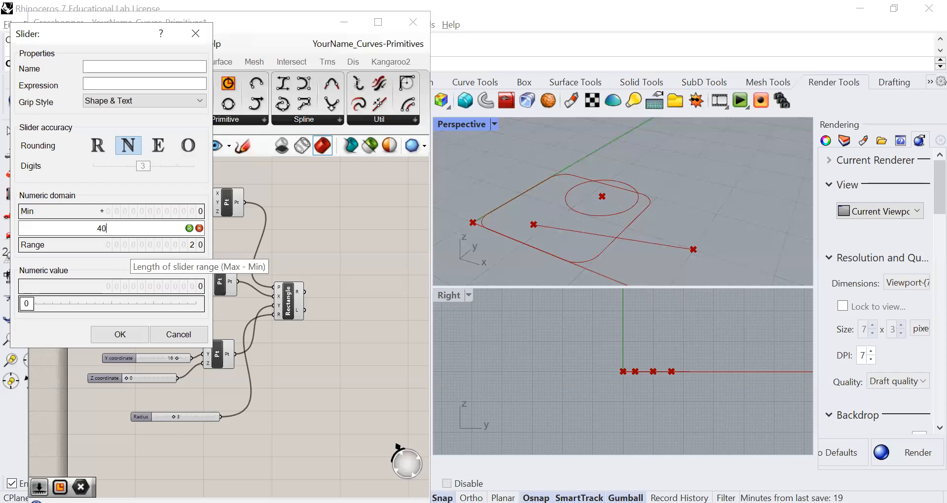
left_click(116, 340)
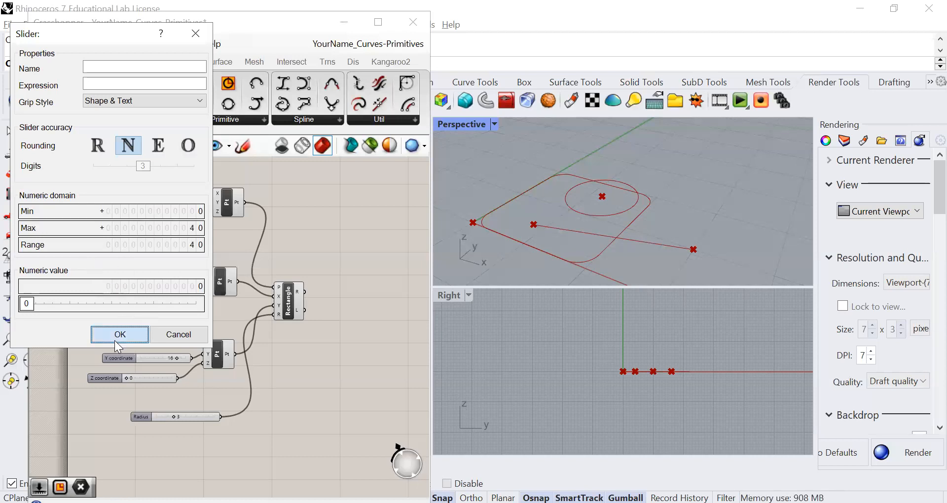
left_click(114, 340)
Step: Raise the maximum of the plane point's Y coordinate slider to 40
left_click(135, 209)
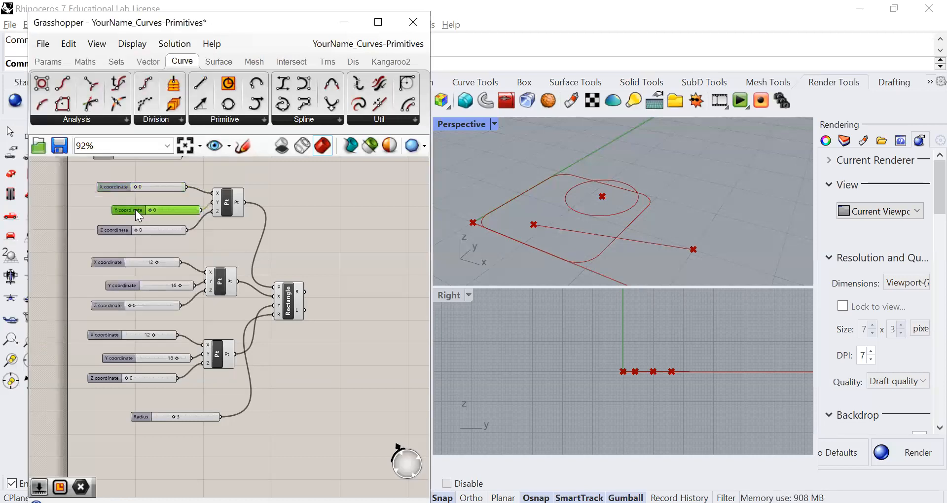
double_click(157, 303)
left_click(130, 249)
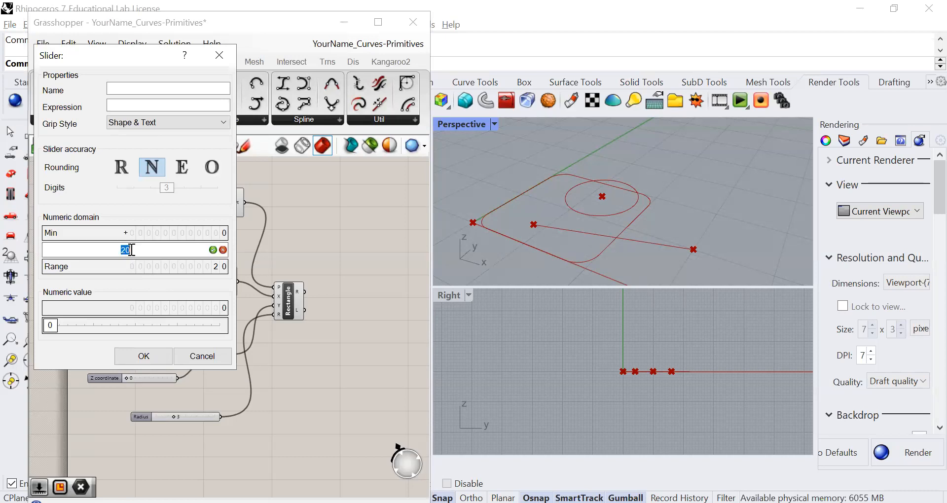
type("40")
left_click(153, 358)
left_click(154, 357)
left_click(236, 229)
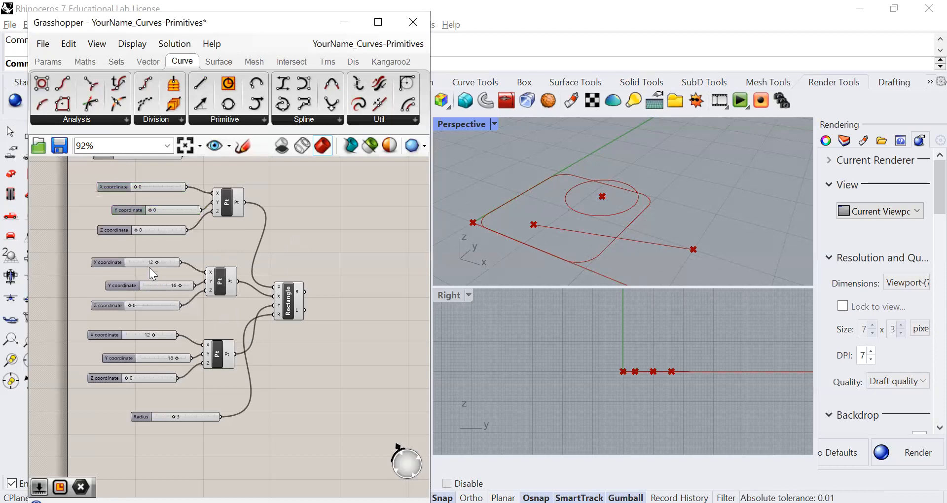
Step: Set the X coordinate of the point feeding the Rectangle's X input to 9 and move the plane point to X 15, Y 24
left_click_drag(156, 263, 148, 260)
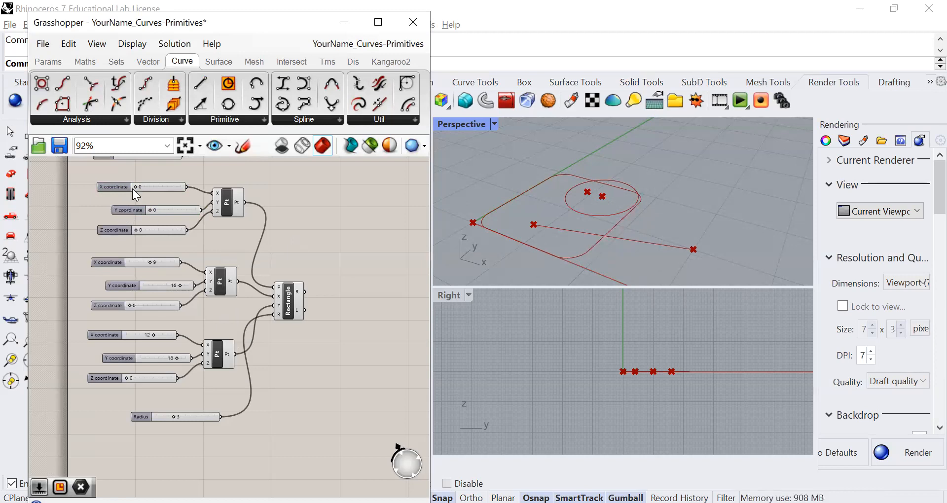
left_click_drag(136, 187, 177, 211)
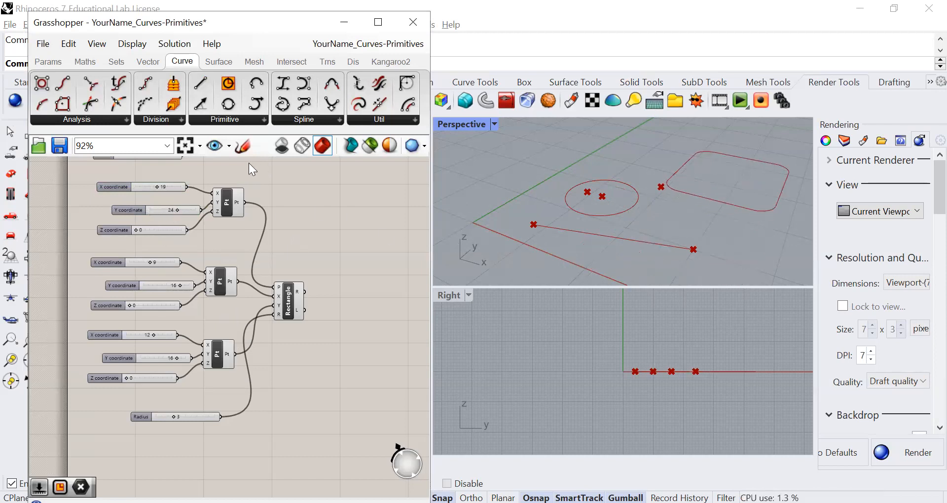
mouse_move(156, 187)
mouse_move(157, 188)
left_mouse_down()
mouse_move(141, 187)
mouse_move(154, 189)
left_mouse_up()
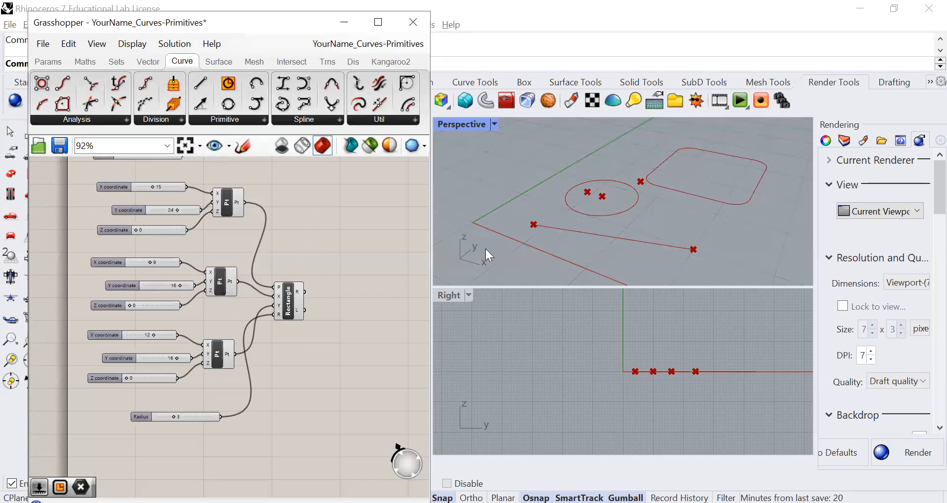
left_click(455, 177)
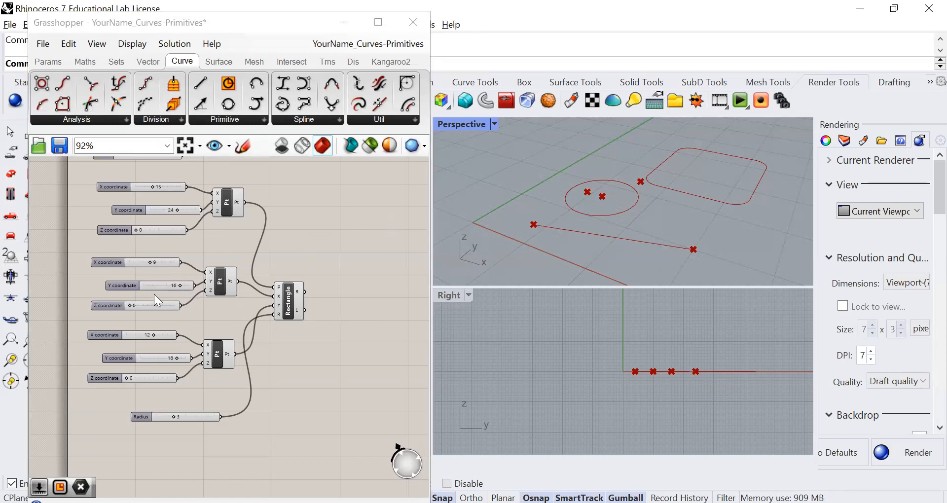
Step: Set the Y coordinate to 11 for the point feeding the Rectangle's X input and to 12 for the one feeding Y
left_click_drag(178, 285, 167, 277)
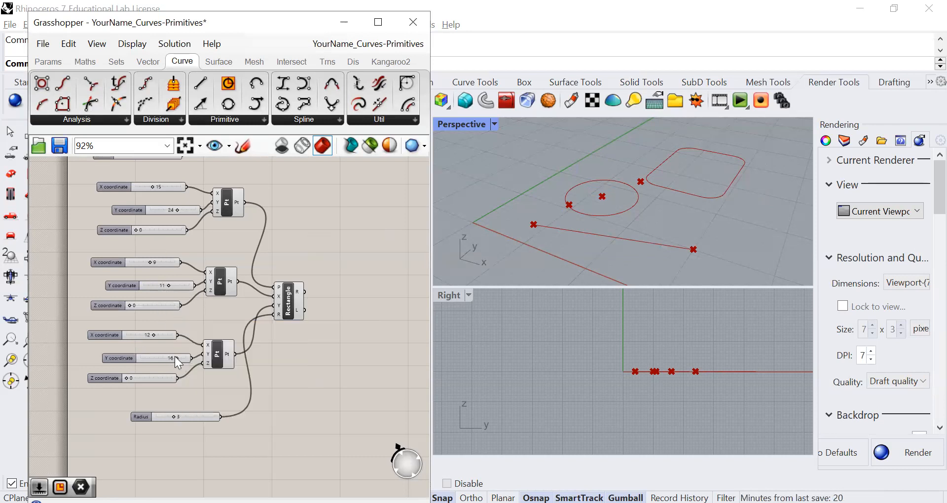
mouse_move(175, 357)
left_mouse_down()
mouse_move(145, 356)
mouse_move(191, 356)
mouse_move(168, 355)
left_mouse_up()
double_click(116, 357)
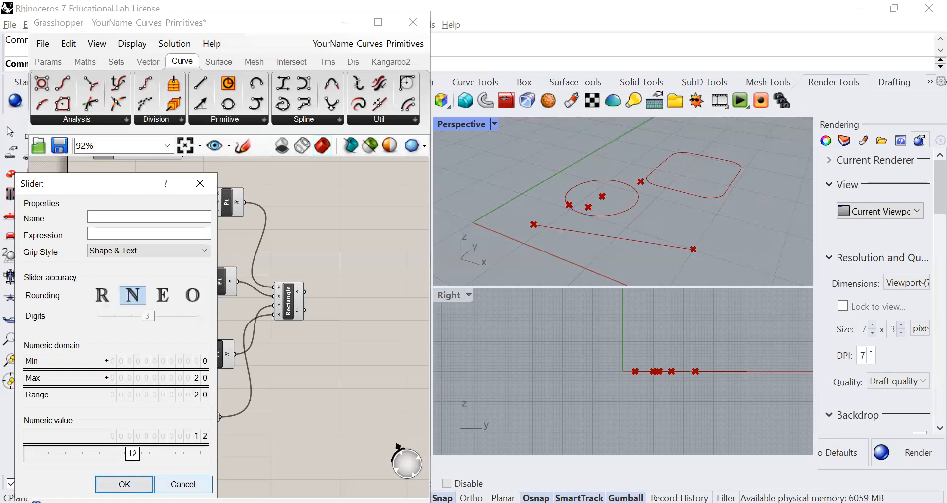
left_click(183, 484)
left_click(333, 373)
Step: Save the Grasshopper definition under its existing name
scroll(319, 338, "down", 1)
right_click_drag(323, 394, 297, 392)
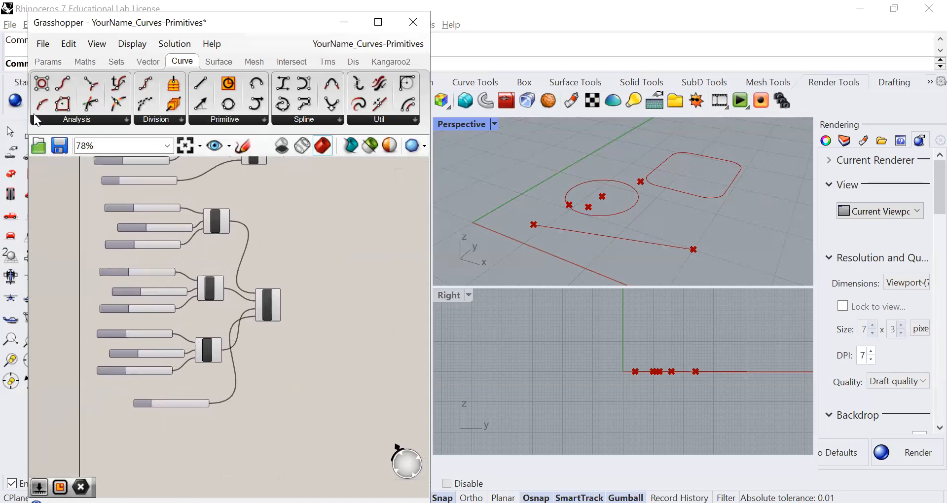
left_click(43, 43)
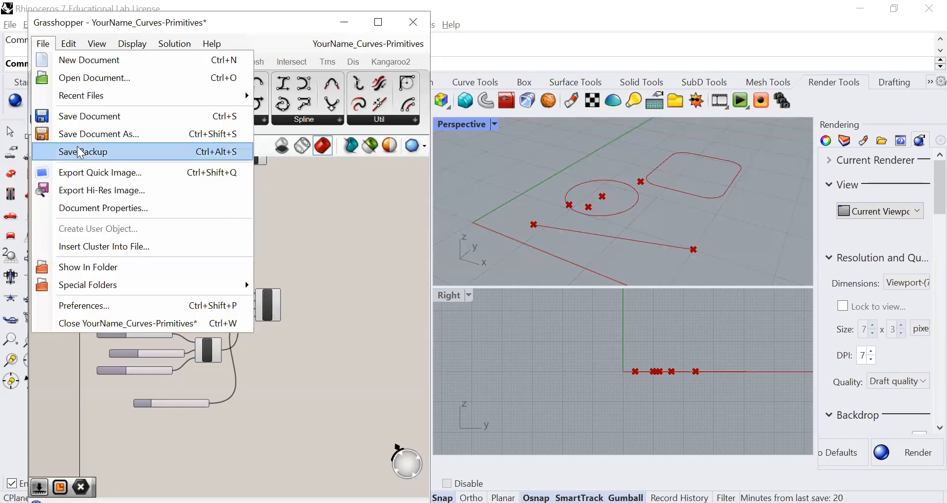
left_click(78, 120)
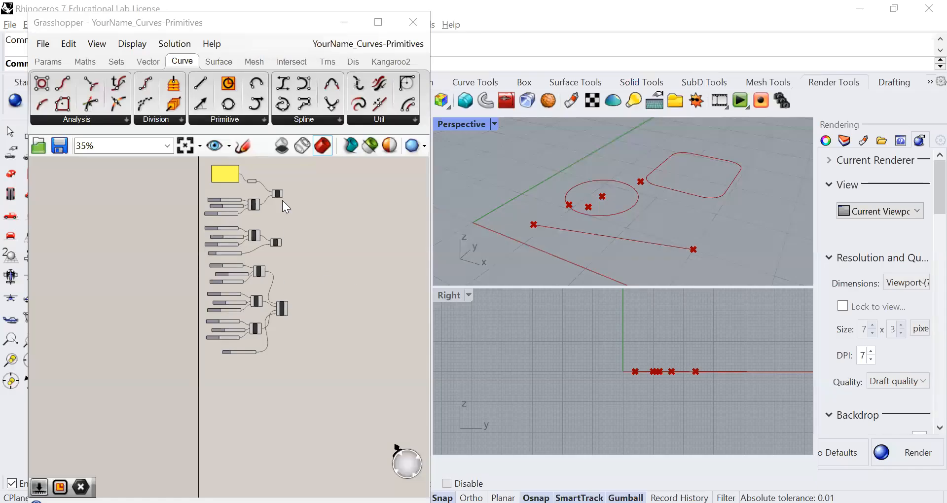
Step: Add an Arc 3Pt component to the canvas below the Rectangle definition
left_click(265, 119)
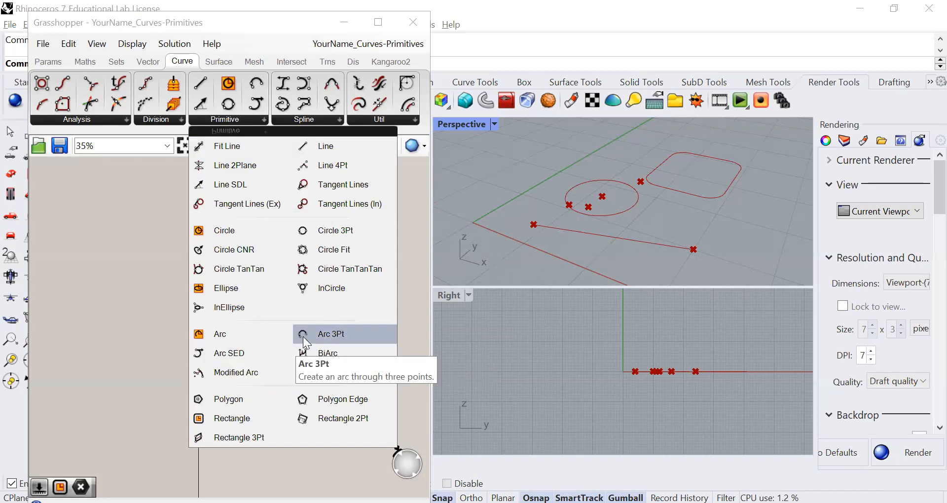
left_click_drag(313, 335, 294, 391)
scroll(277, 394, "up", 5)
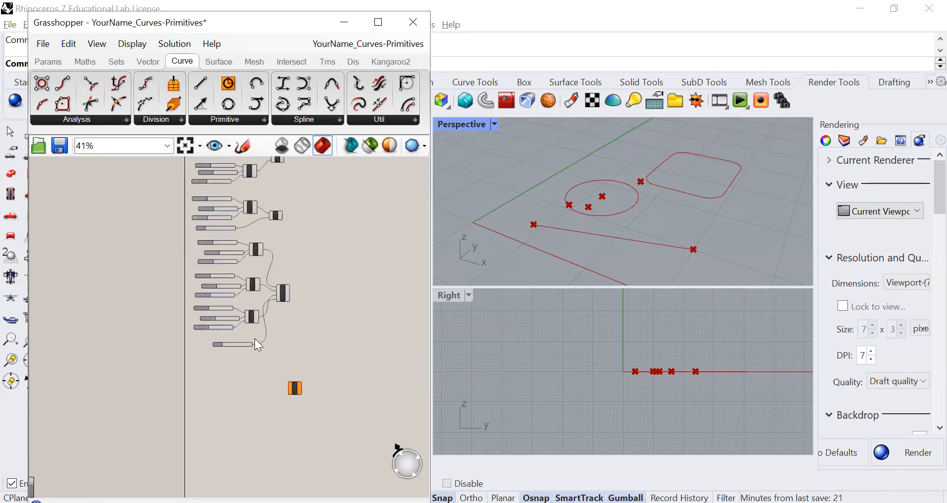
Step: Duplicate the point feeding the Rectangle's Y input with its three coordinate sliders and place the copy beside the Arc component
left_click_drag(253, 261, 173, 319)
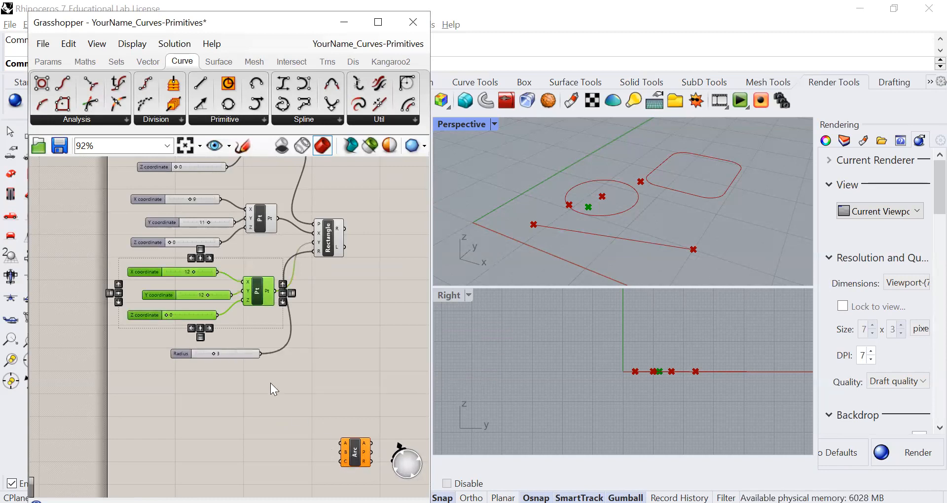
key("ctrl+c")
key("ctrl+v")
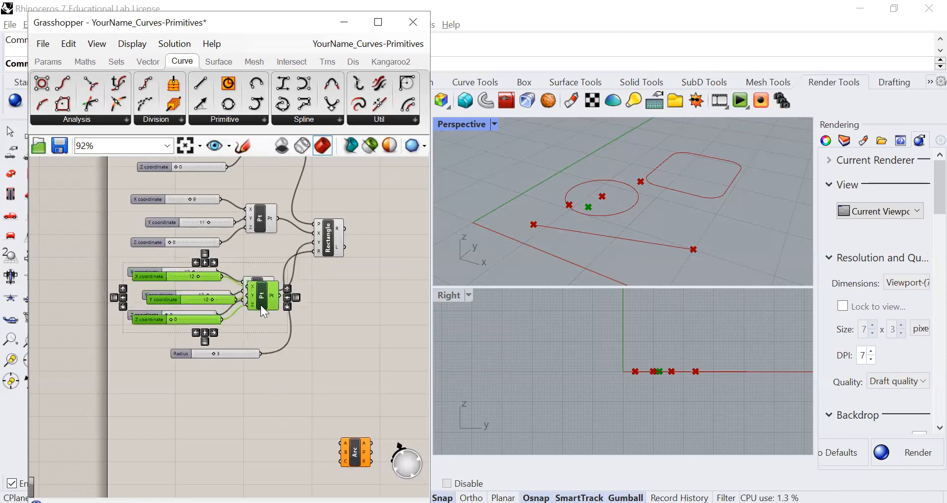
left_click_drag(260, 304, 283, 439)
scroll(291, 463, "down", 3)
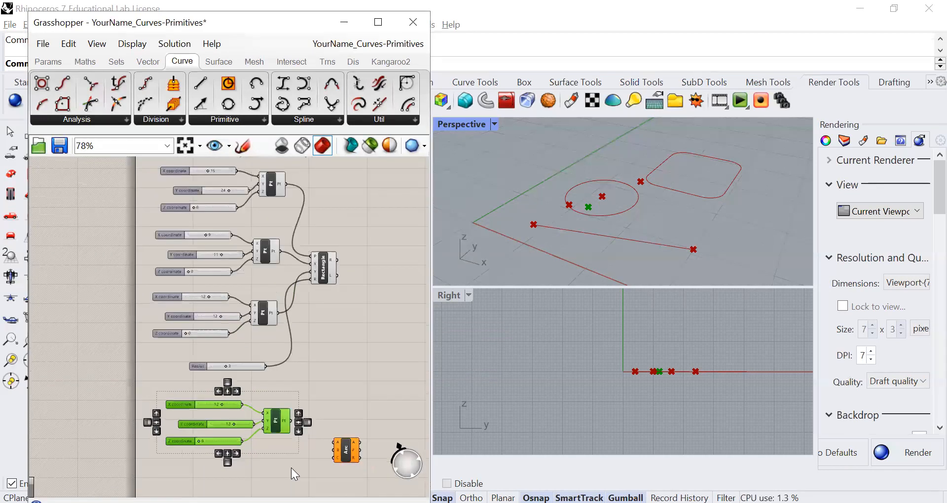
Step: Make two more copies of the point with its three coordinate sliders and stack them below the first copy
scroll(267, 354, "up", 2)
left_click_drag(271, 336, 187, 427)
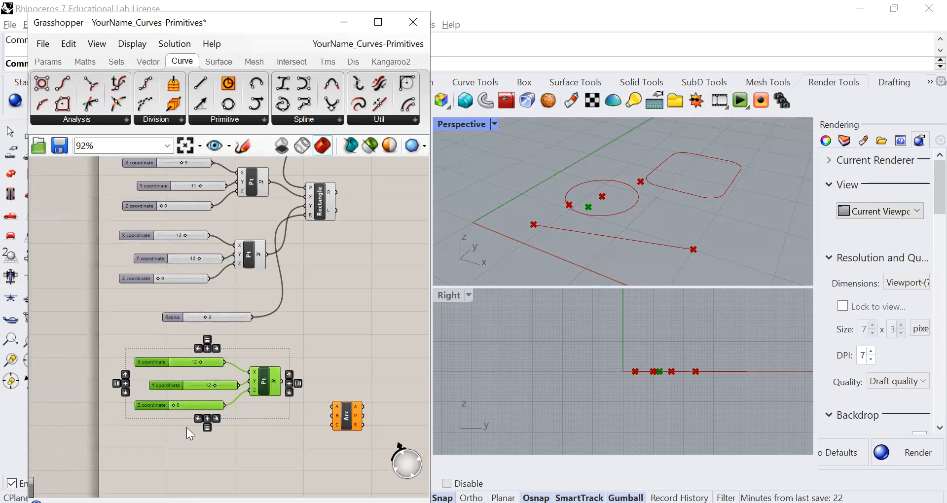
key("ctrl+c")
key("ctrl+v")
left_click_drag(271, 381, 270, 446)
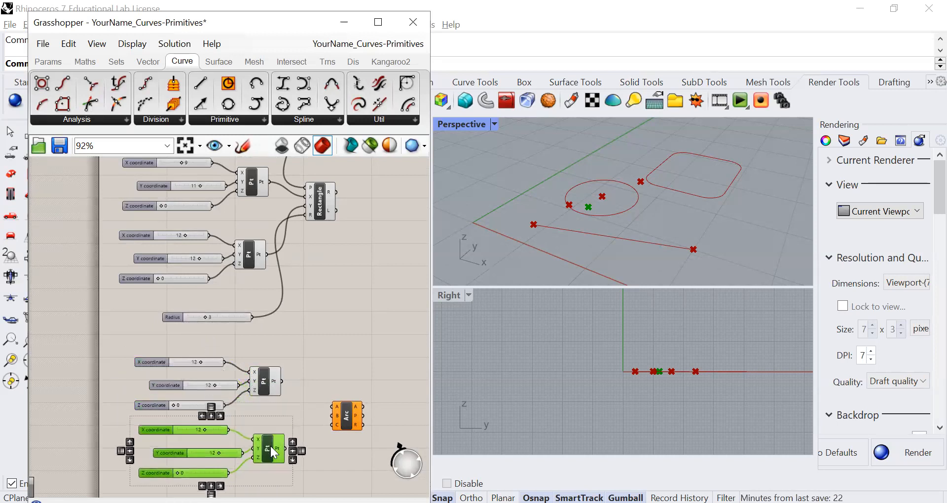
right_click_drag(328, 463, 315, 388)
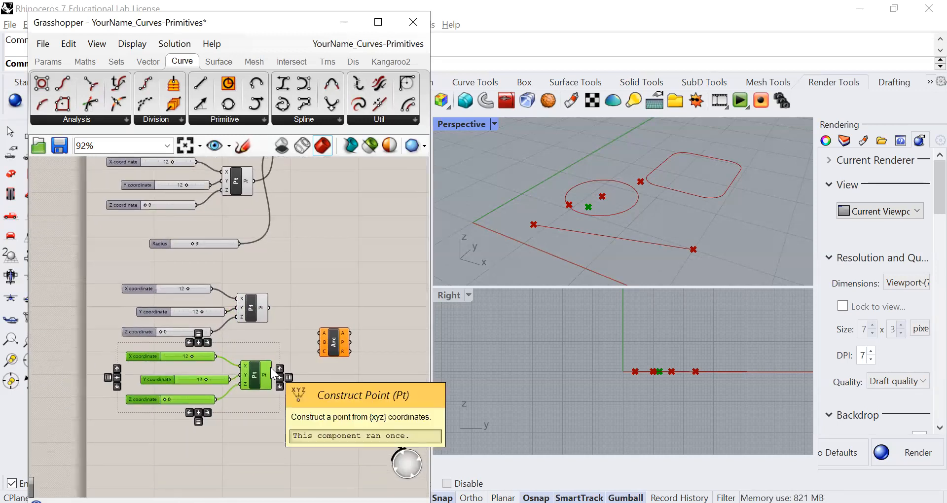
left_click_drag(252, 377, 250, 453)
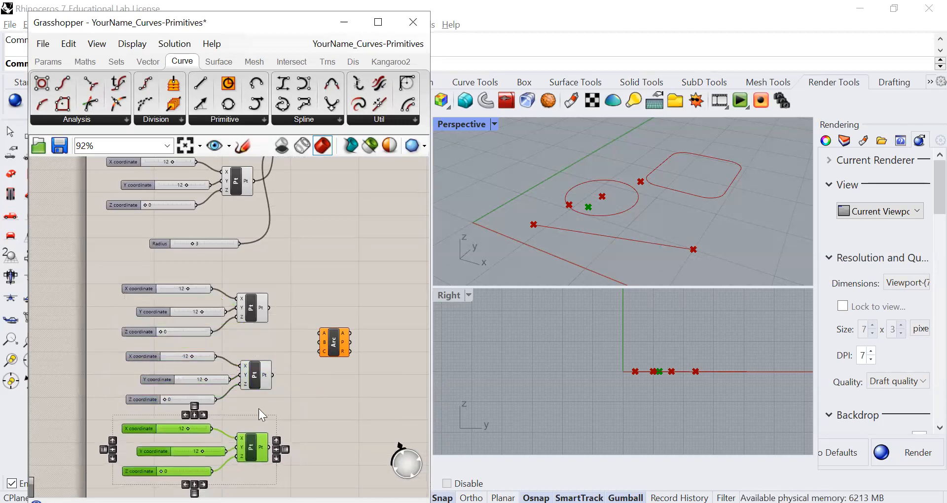
Step: Connect the three copied points, from upper to lower, to the Arc component's A, B and C inputs
left_click_drag(269, 310, 312, 336)
left_click_drag(273, 376, 320, 341)
left_click_drag(268, 447, 319, 359)
left_click_drag(318, 355, 318, 356)
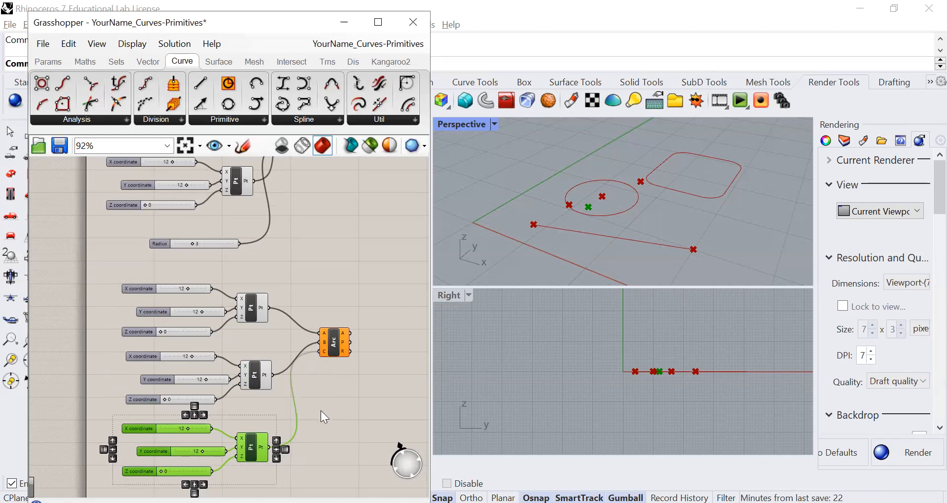
scroll(226, 348, "up", 3)
scroll(266, 338, "down", 3)
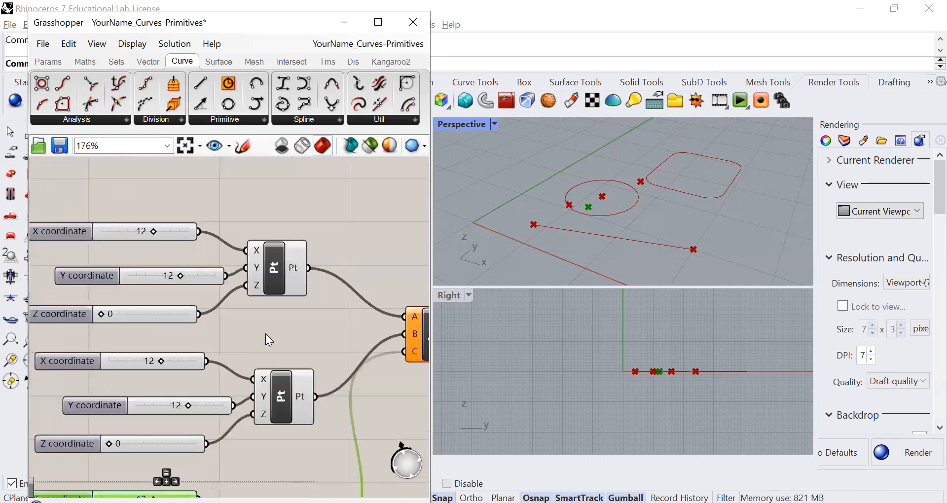
right_click_drag(283, 304, 261, 281)
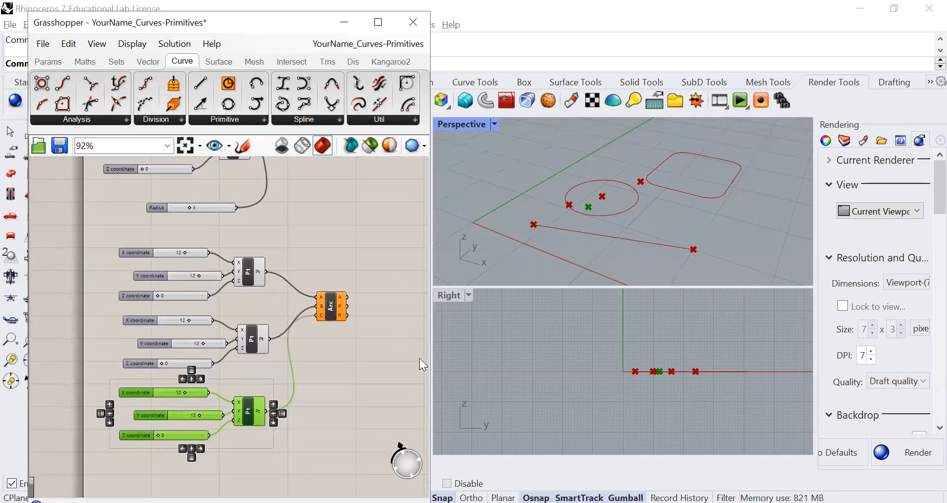
left_click(344, 348)
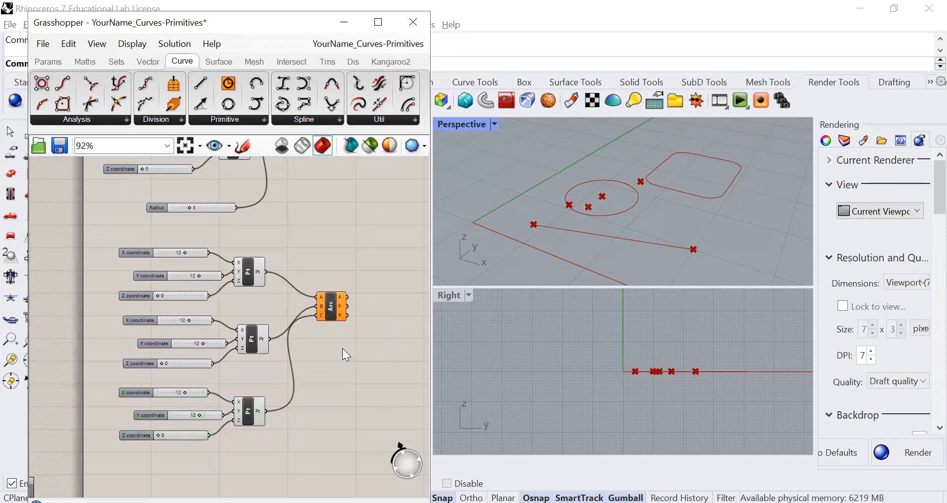
Step: Set the X coordinate of the Arc's B point to 7 and the Y coordinate of its C point to 7
left_click(248, 279)
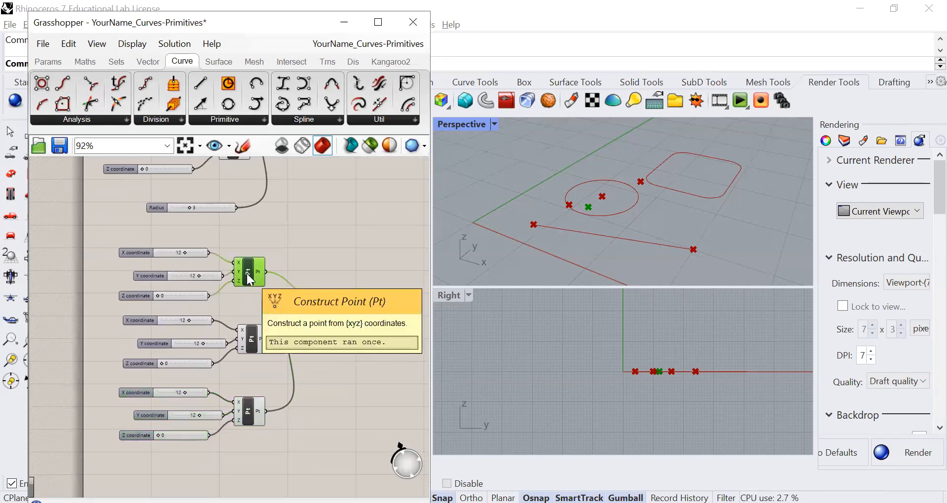
left_click(251, 342)
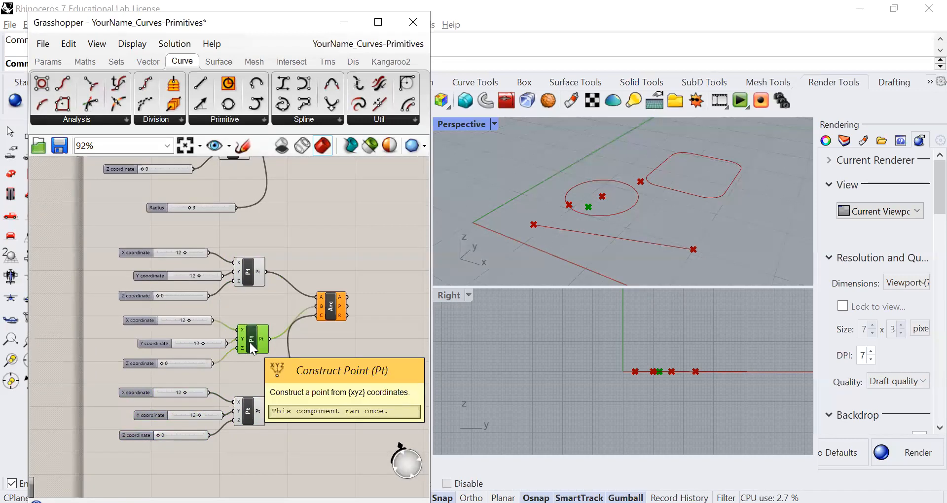
left_click(245, 412)
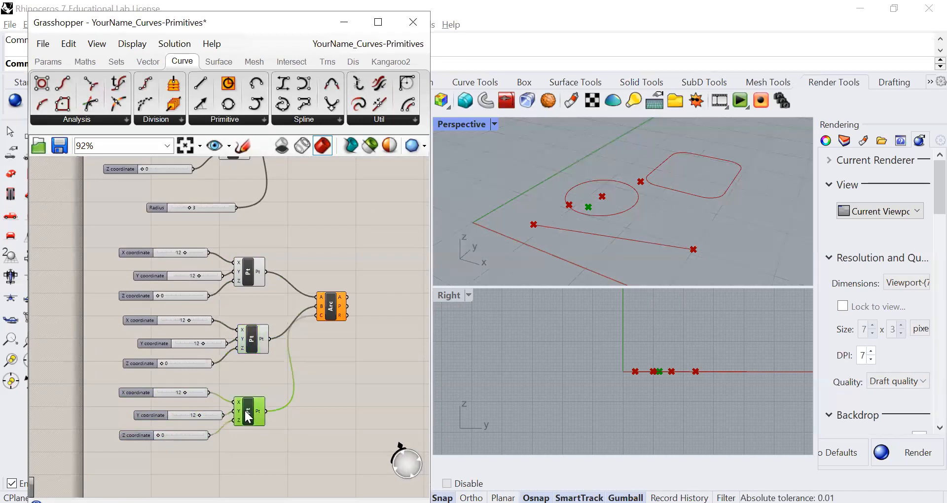
left_click(254, 341)
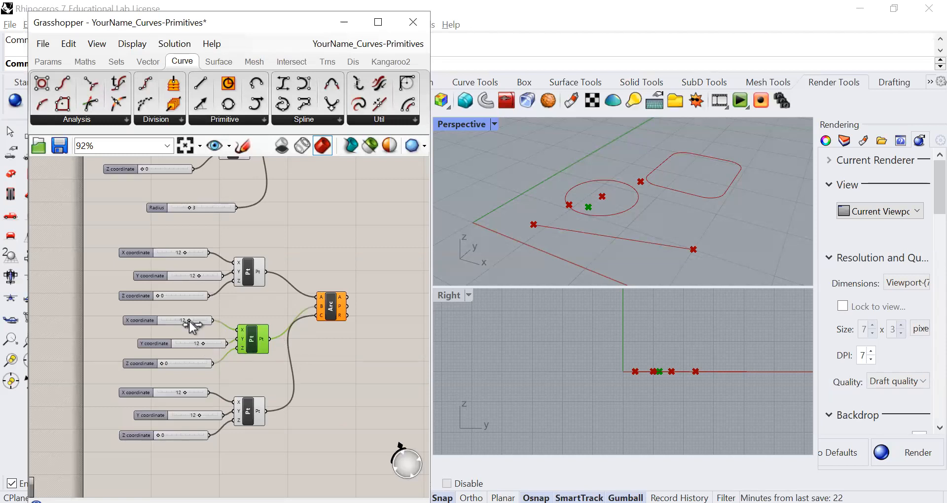
left_click_drag(189, 321, 178, 321)
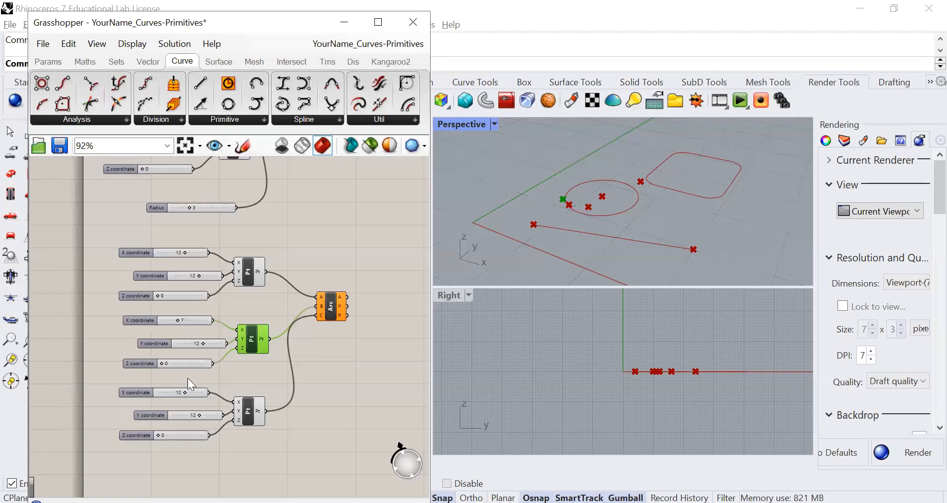
left_click_drag(200, 415, 190, 416)
left_click(335, 395)
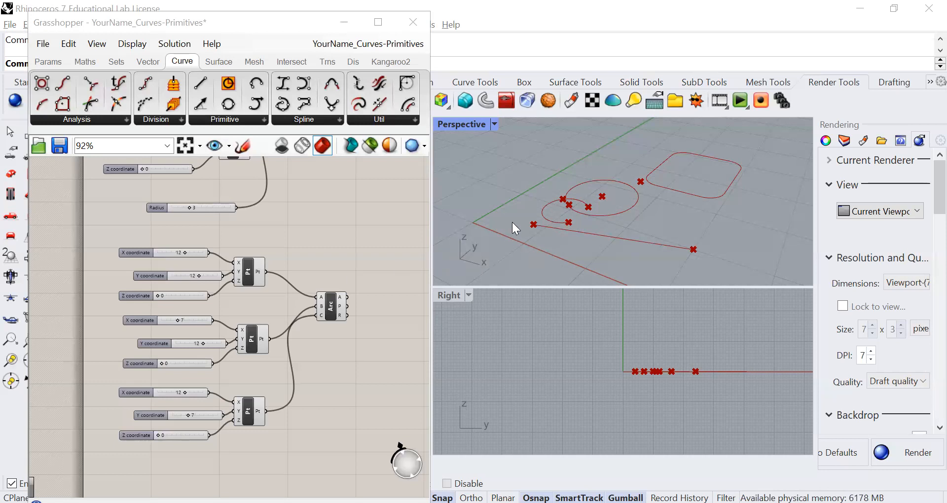
Step: Raise the maximum of the X coordinate slider for the Arc's A point to 40 and set the coordinate to 17
scroll(635, 236, "down", 3)
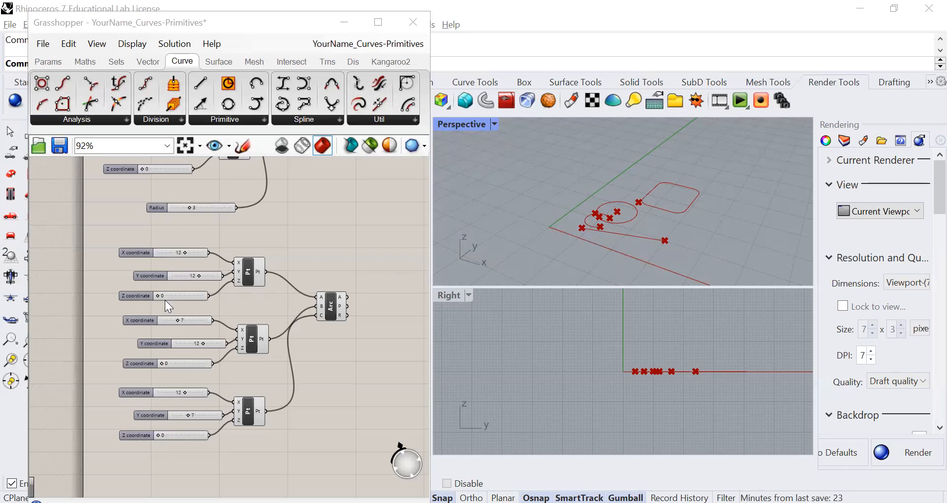
scroll(173, 271, "up", 3)
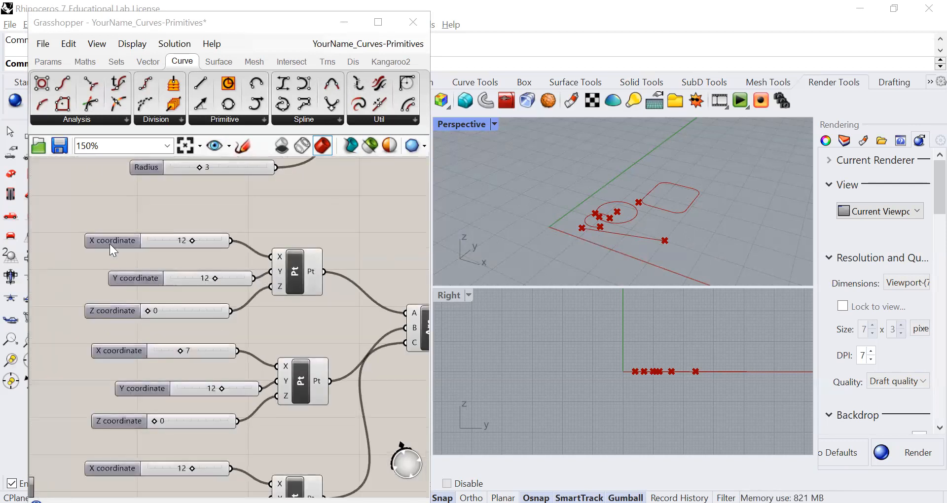
double_click(110, 242)
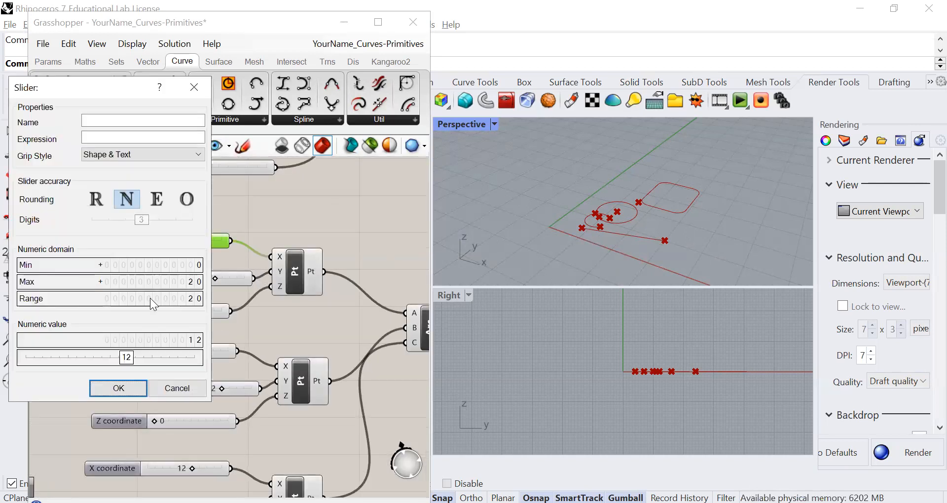
left_click(145, 282)
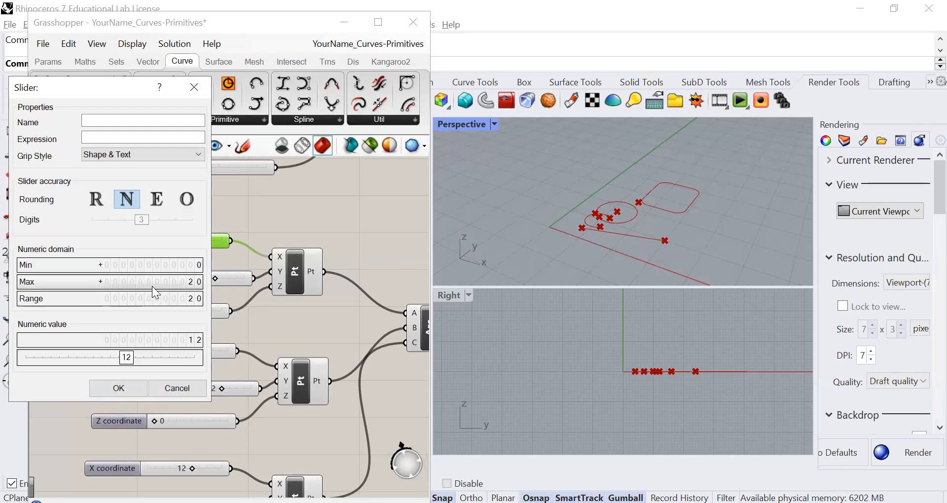
double_click(124, 282)
type("40")
left_click(124, 387)
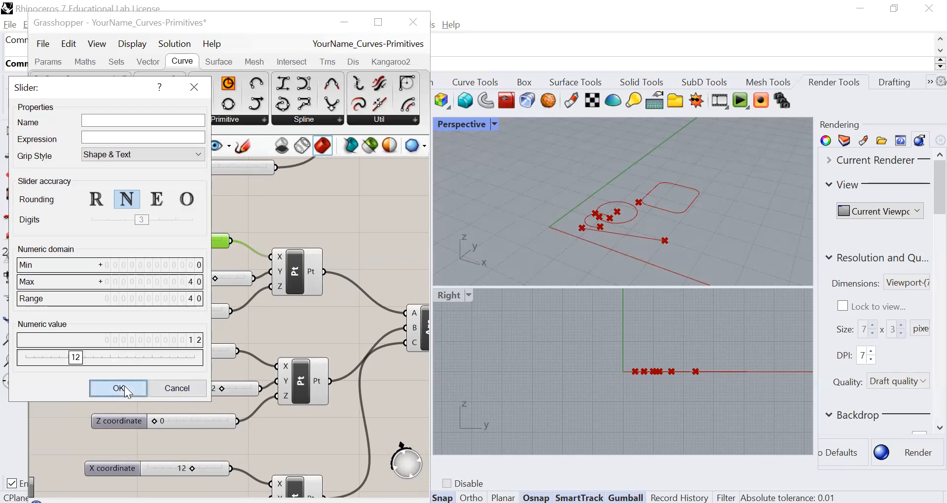
left_click(123, 387)
left_click(130, 279)
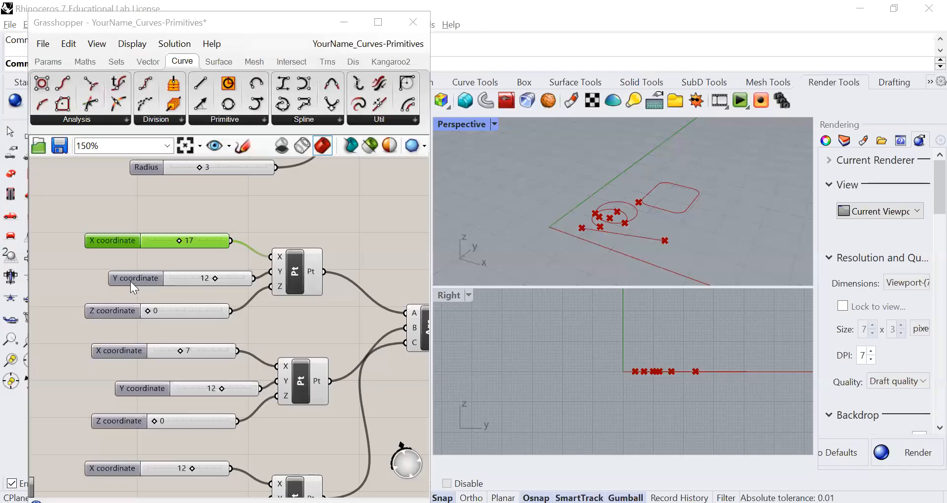
Step: Raise the maximum of the X coordinate slider for the Arc's B point to 40
double_click(125, 347)
left_click(156, 378)
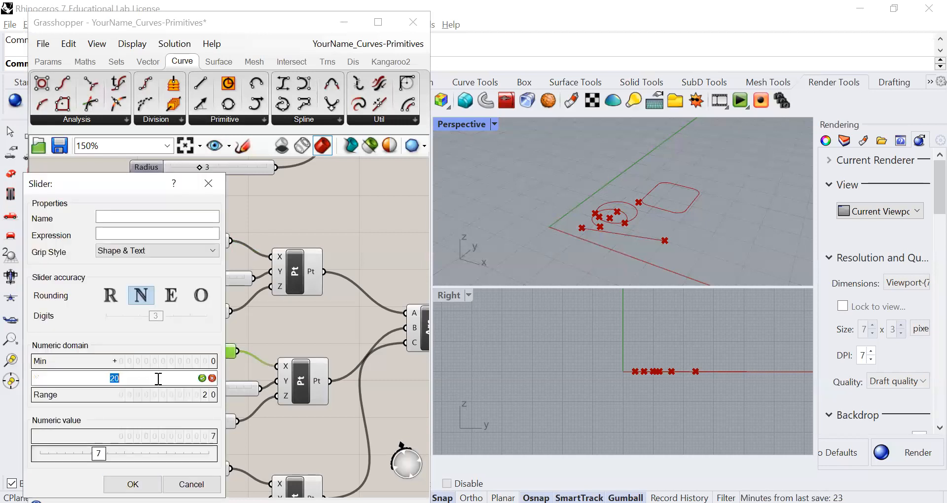
type("40")
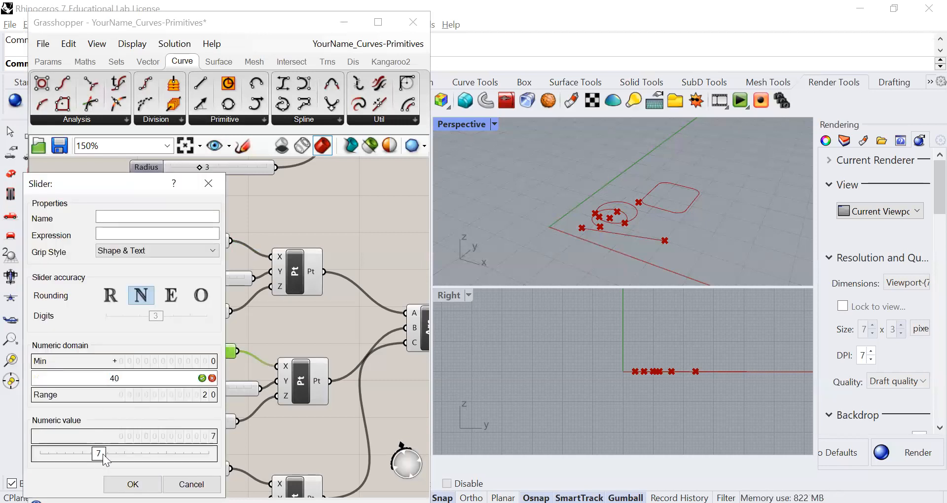
left_click(132, 484)
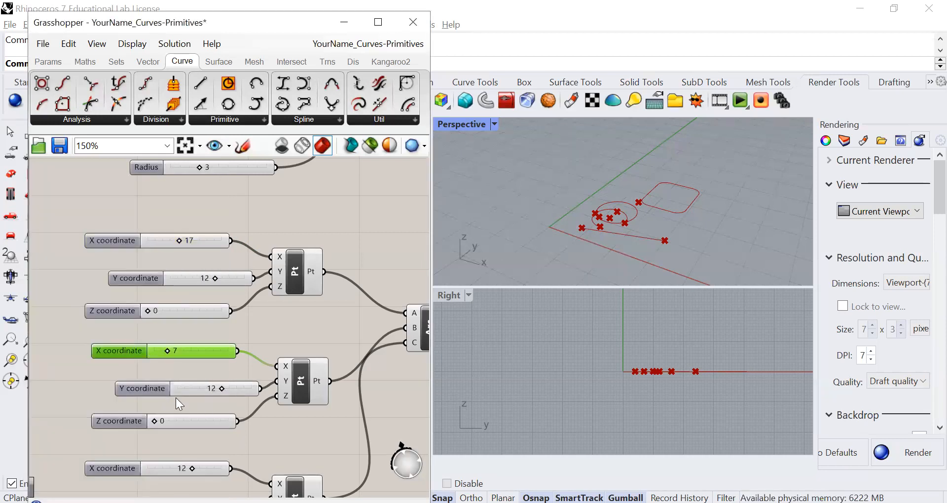
Step: Raise the maximum of the X coordinate slider for the Arc's C point to 40
scroll(185, 391, "down", 1)
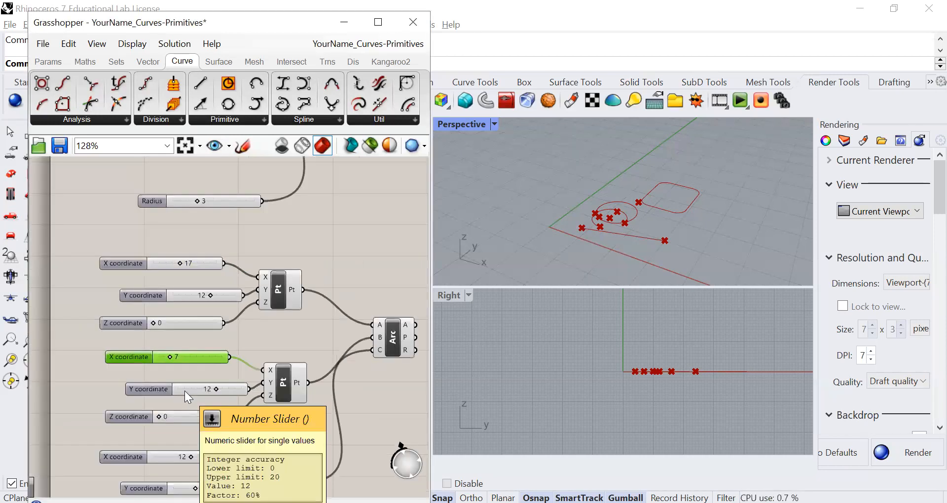
right_click_drag(185, 391, 155, 317)
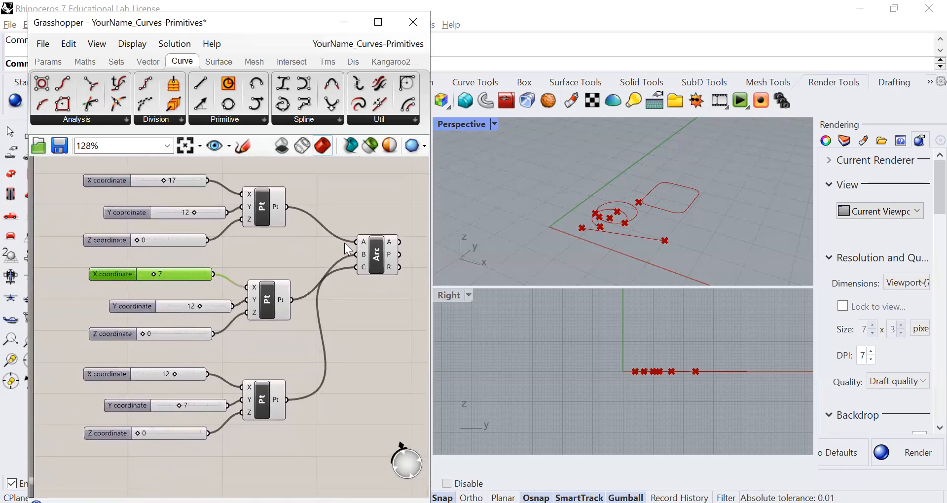
double_click(116, 373)
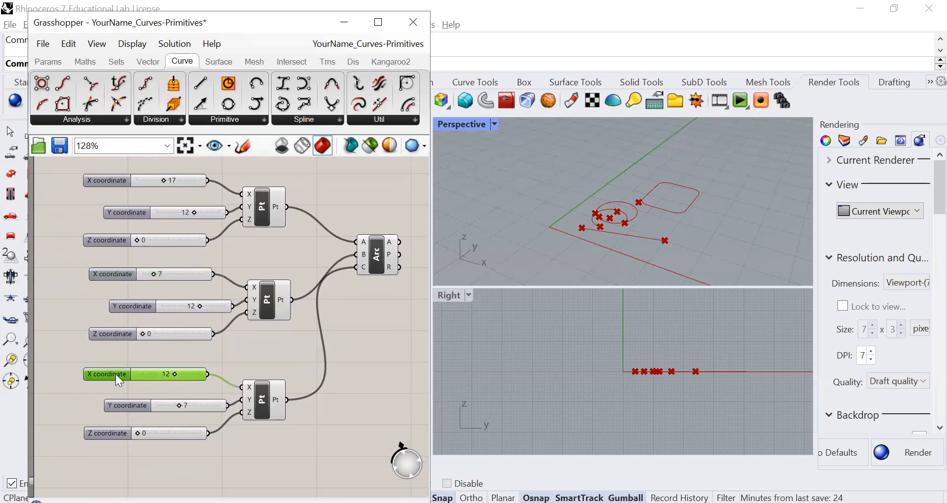
left_click(146, 379)
type("40")
key("Return")
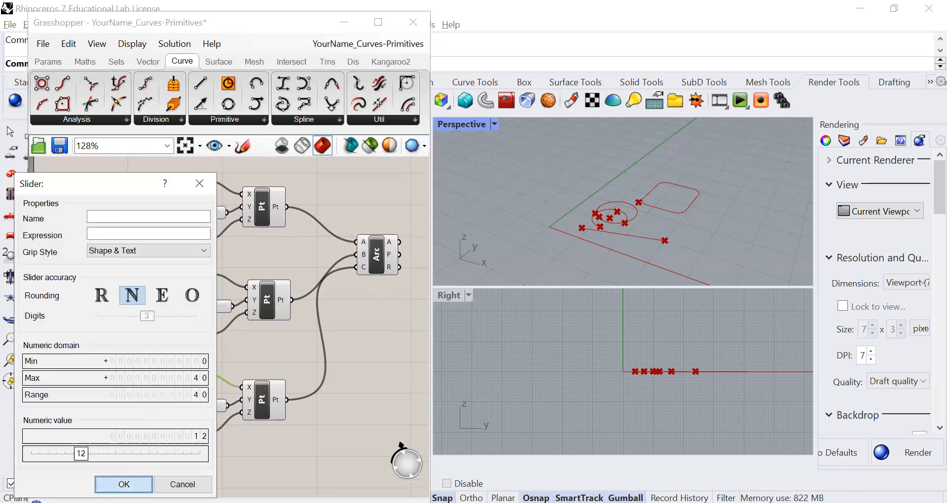
key("Return")
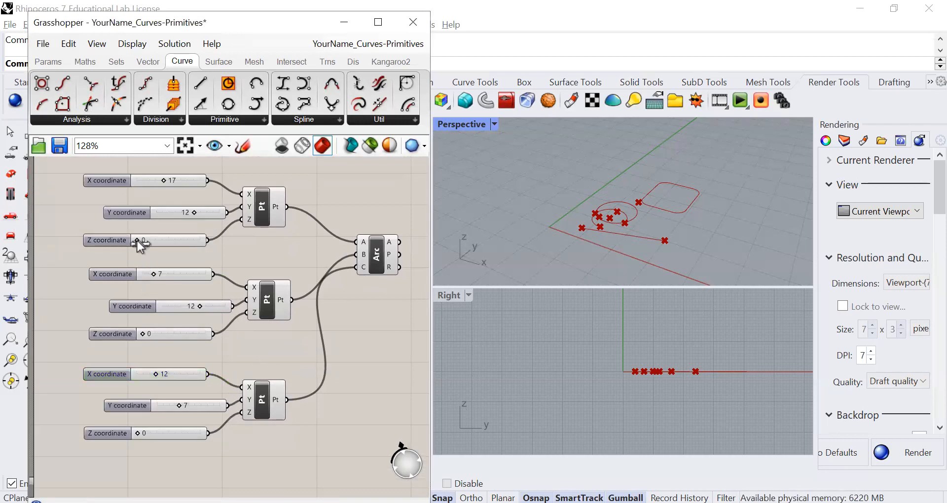
Step: Set the X coordinates of the Arc's A, B and C points to 30, 26 and 29
left_click_drag(163, 180, 184, 179)
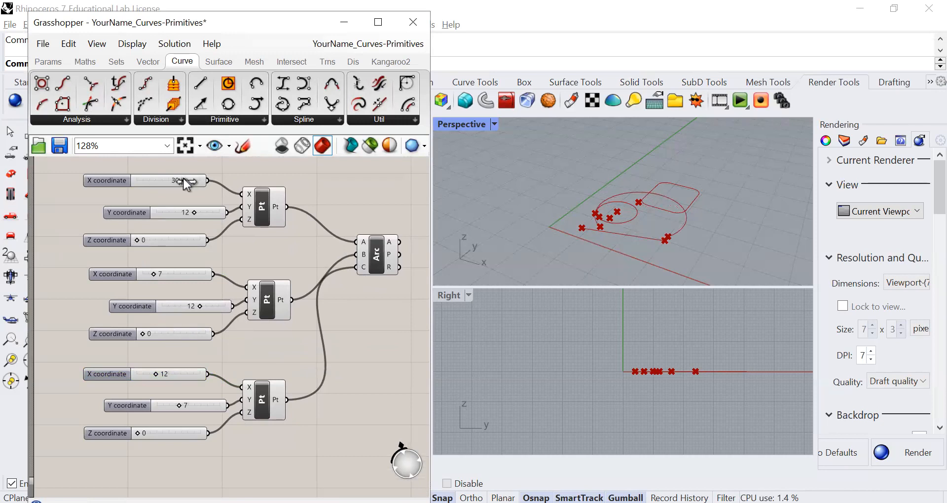
left_click_drag(154, 273, 183, 273)
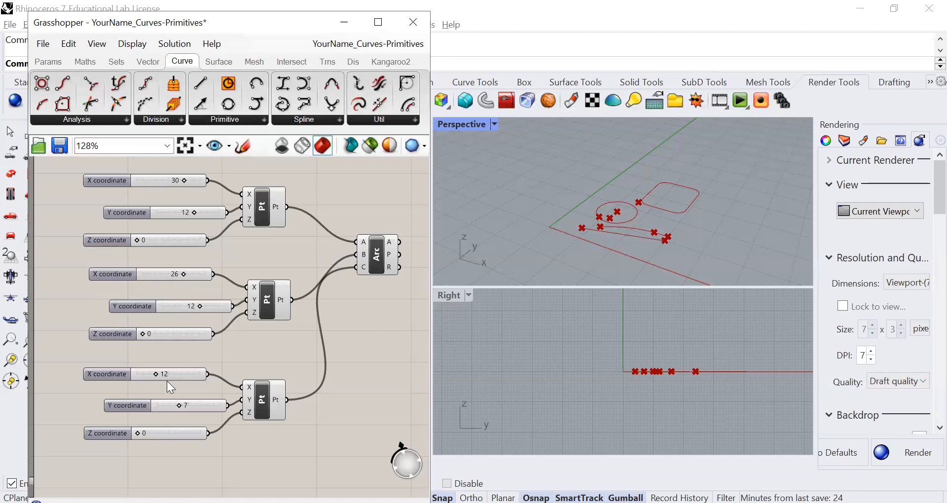
left_click_drag(155, 375, 181, 375)
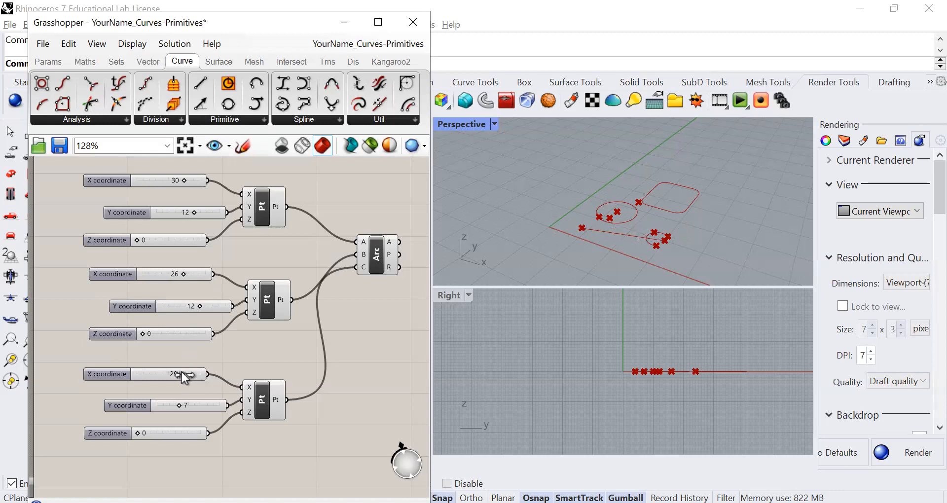
Step: Raise the maximum of the X coordinate slider for the Arc's A point to 60
left_click(105, 179)
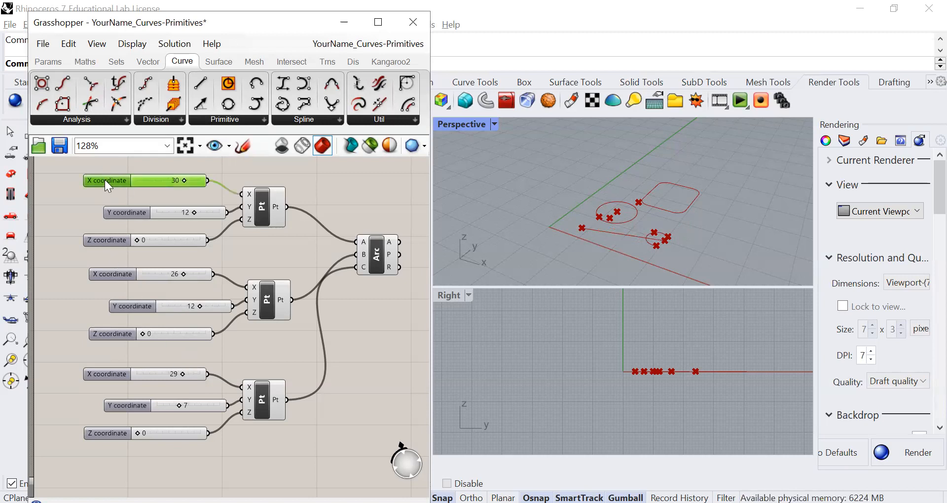
double_click(105, 180)
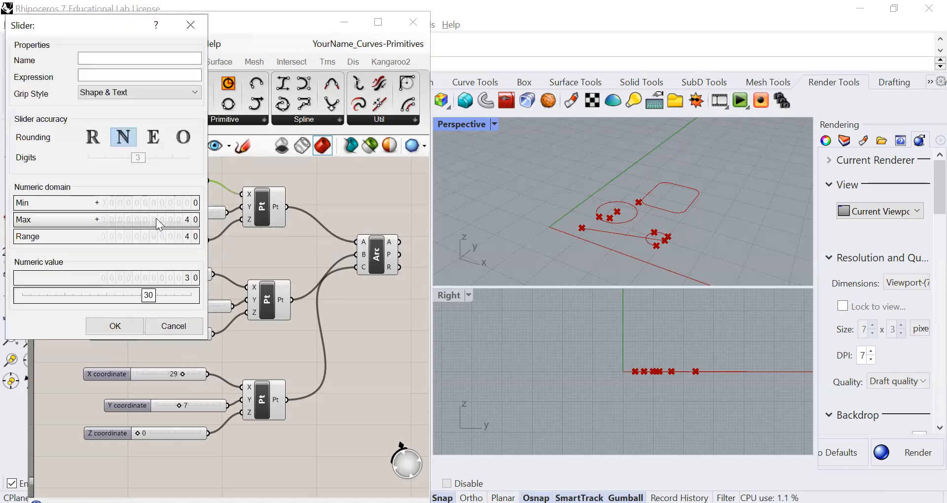
double_click(156, 218)
type("60")
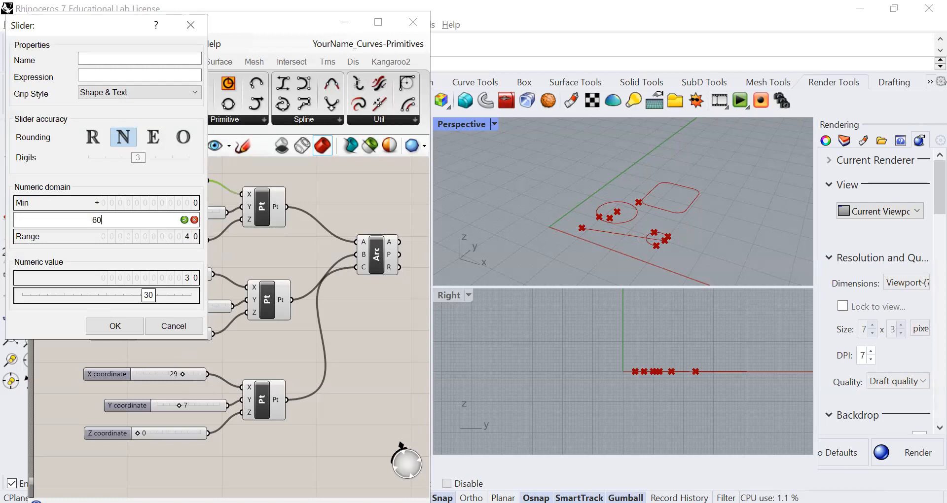
key("Return")
left_click(120, 323)
Step: Raise the maximum of the X coordinate slider for the Arc's B point to 60
left_click(117, 271)
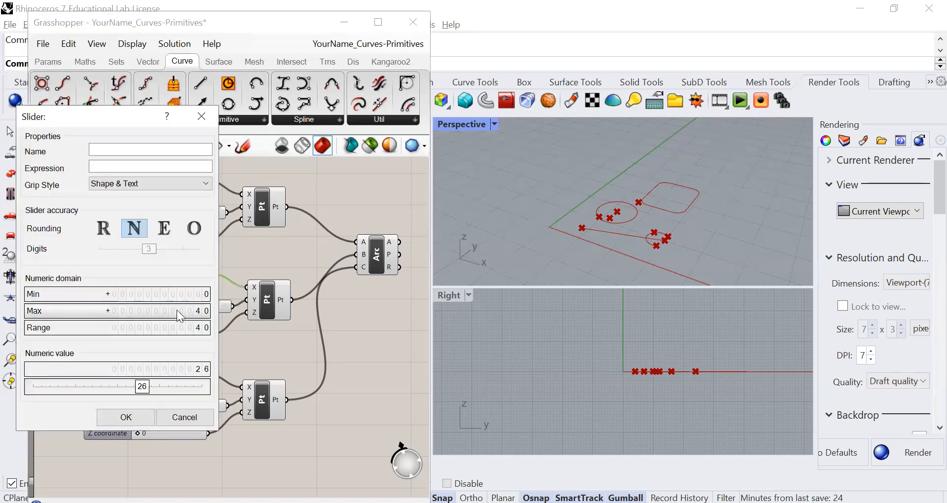
double_click(176, 309)
type("60")
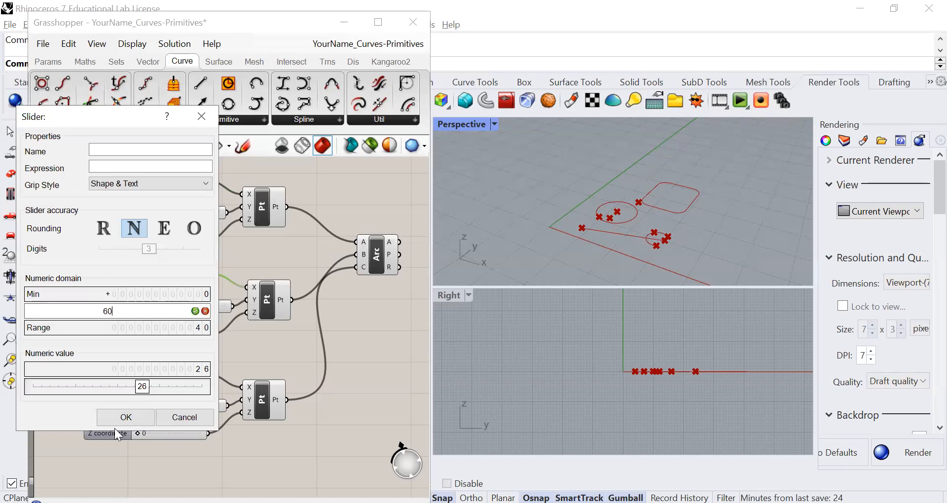
left_click(114, 418)
left_click(159, 375)
double_click(159, 375)
type("60")
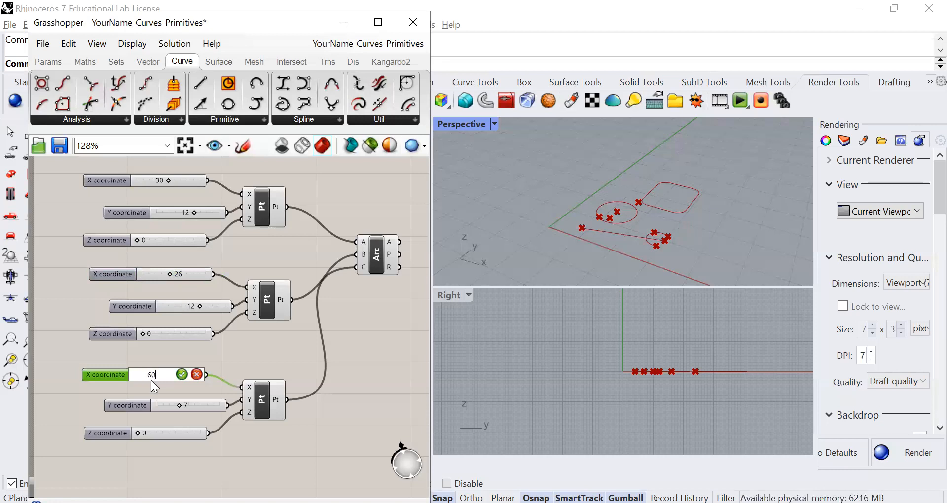
key("Escape")
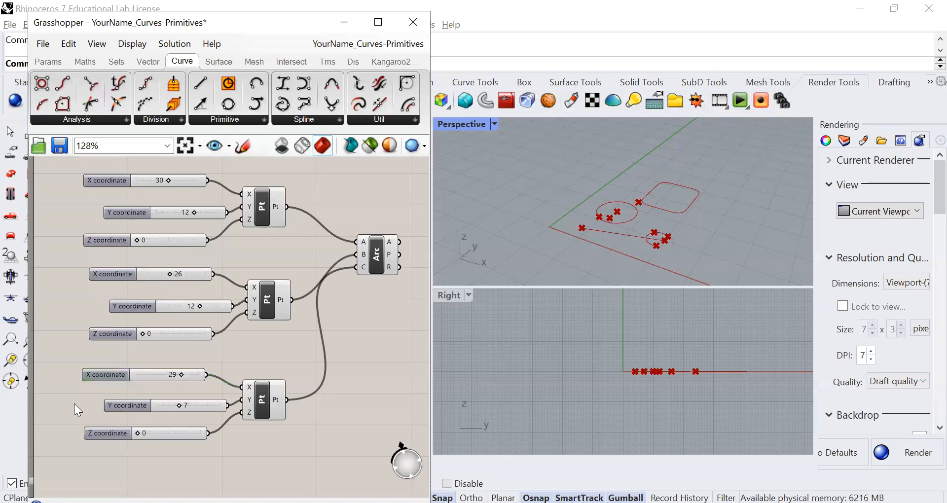
Step: Raise the maximum of the Arc's C point X coordinate slider to 60 and check the B point's X slider settings
double_click(104, 374)
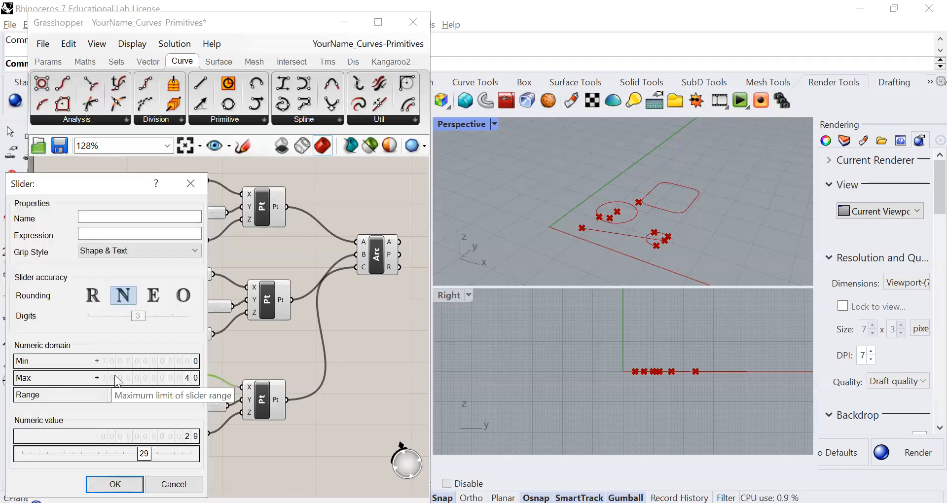
double_click(114, 377)
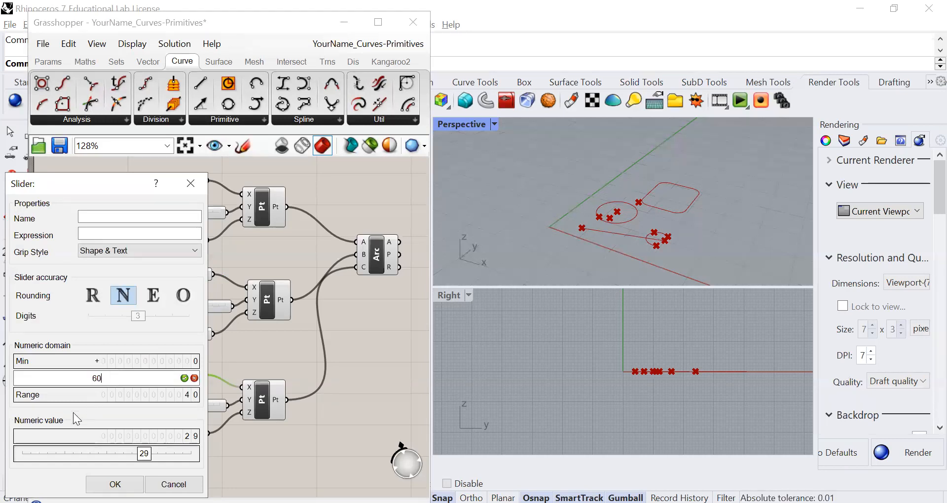
left_click(115, 484)
left_click(112, 279)
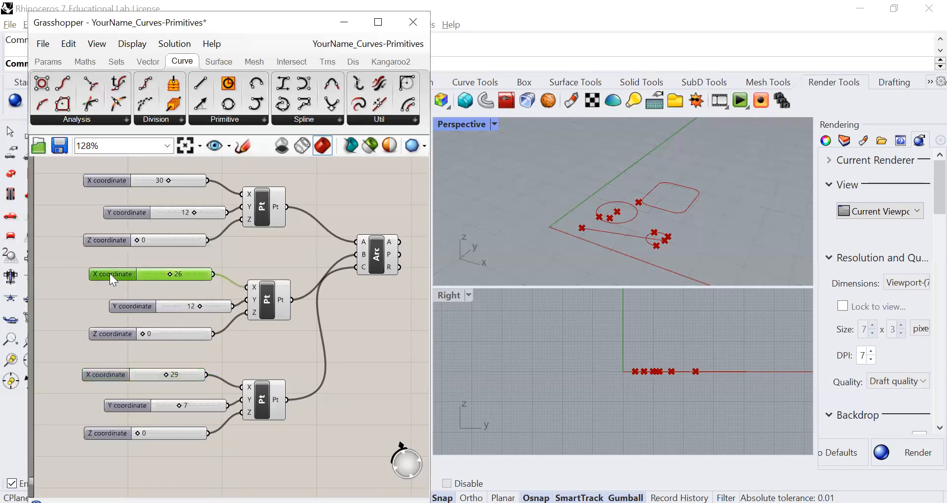
double_click(109, 273)
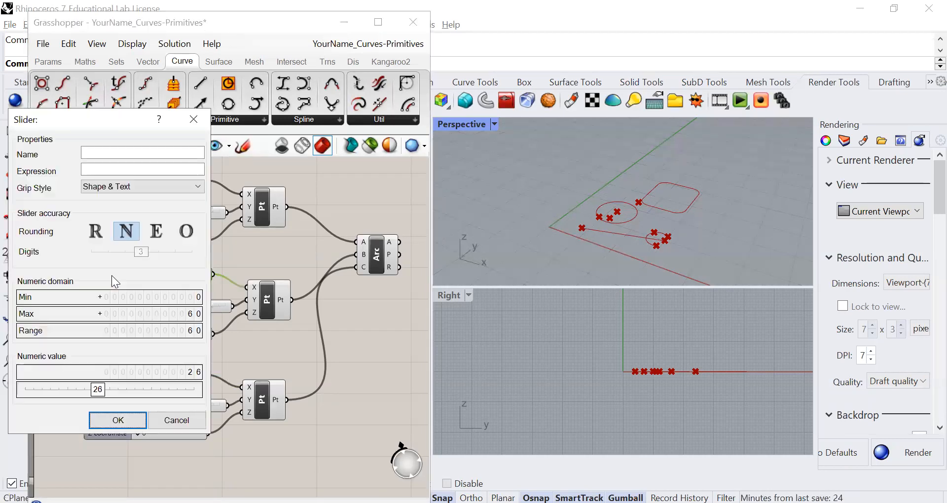
left_click(119, 421)
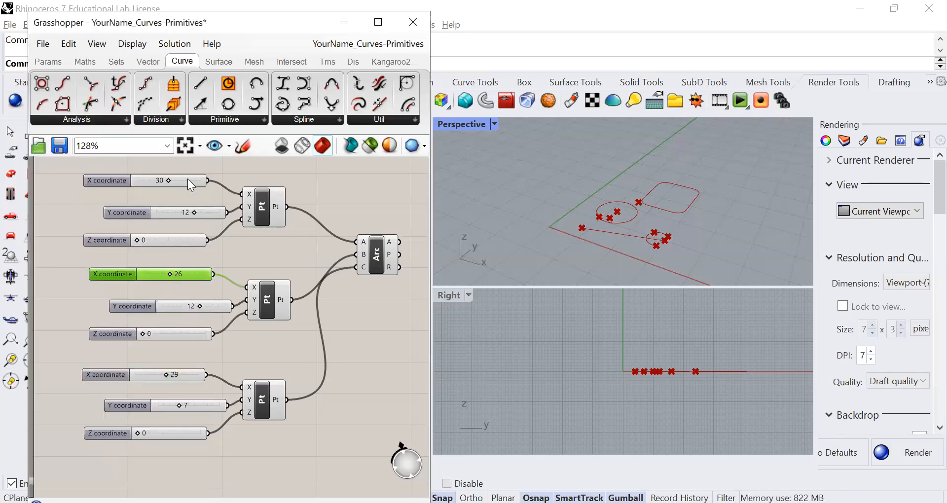
Step: Set the X coordinates of the Arc's A, B and C points to 46, 43 and 46
left_click_drag(168, 180, 186, 181)
left_click_drag(170, 273, 188, 274)
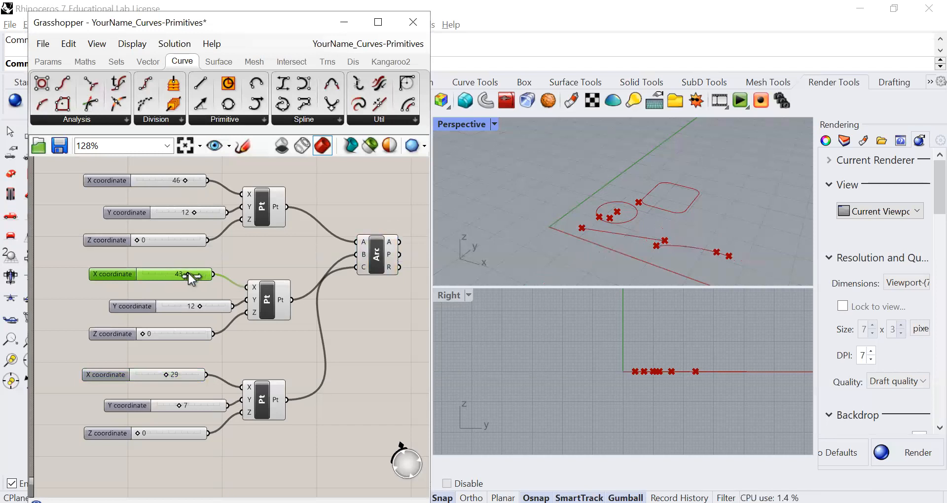
left_click_drag(166, 374, 185, 375)
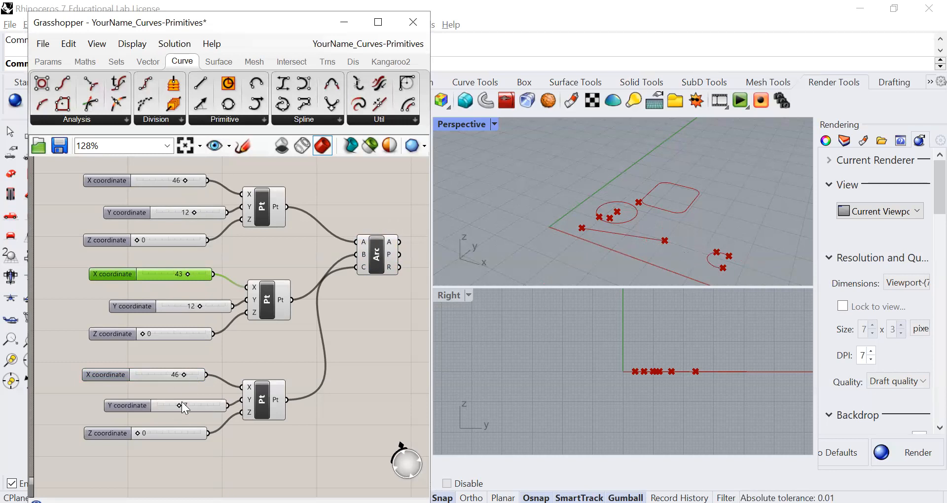
Step: Refine the arc's shape by setting point C's Y coordinate to 4, point B's X to 40 and point A's Y to 11
left_click_drag(178, 405, 169, 403)
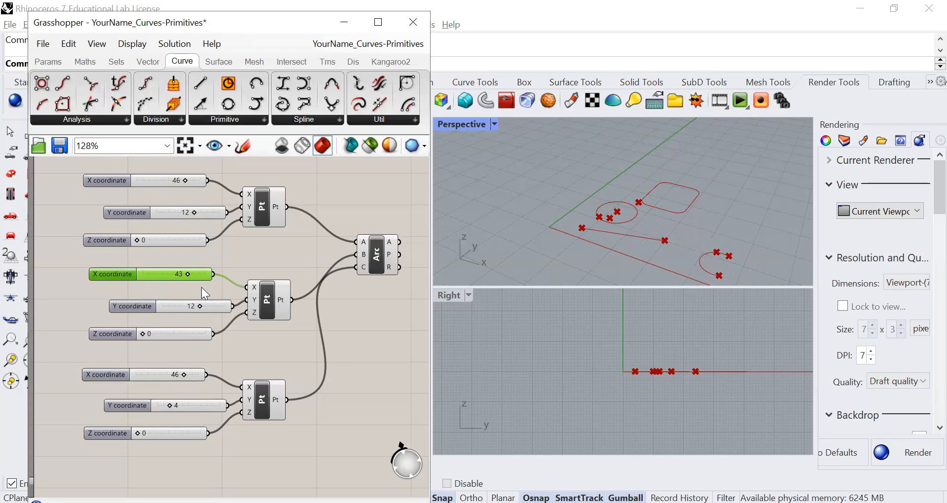
left_click_drag(188, 275, 184, 275)
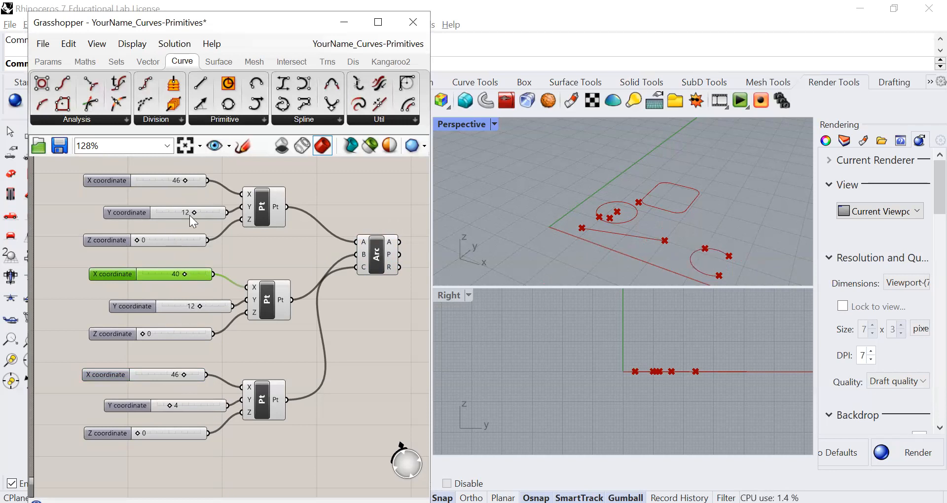
left_click_drag(190, 213, 187, 213)
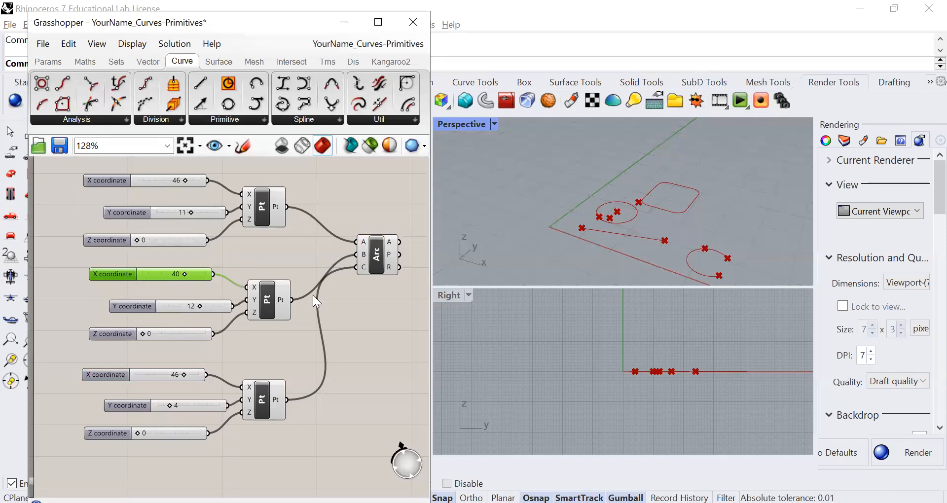
Step: Save the YourName_Curves-Primitives definition
scroll(349, 300, "down", 2)
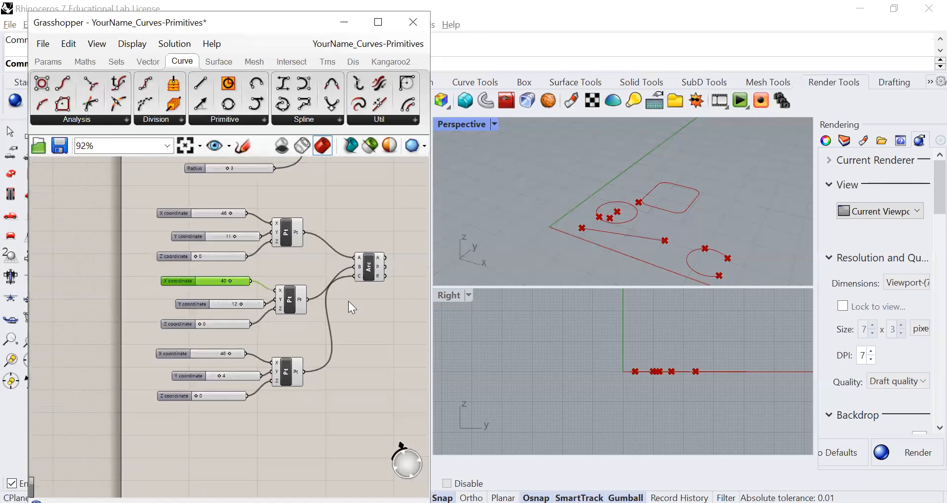
left_click(43, 44)
left_click(71, 119)
scroll(385, 235, "down", 1)
scroll(385, 234, "down", 1)
right_click_drag(416, 323, 311, 433)
scroll(318, 323, "down", 2)
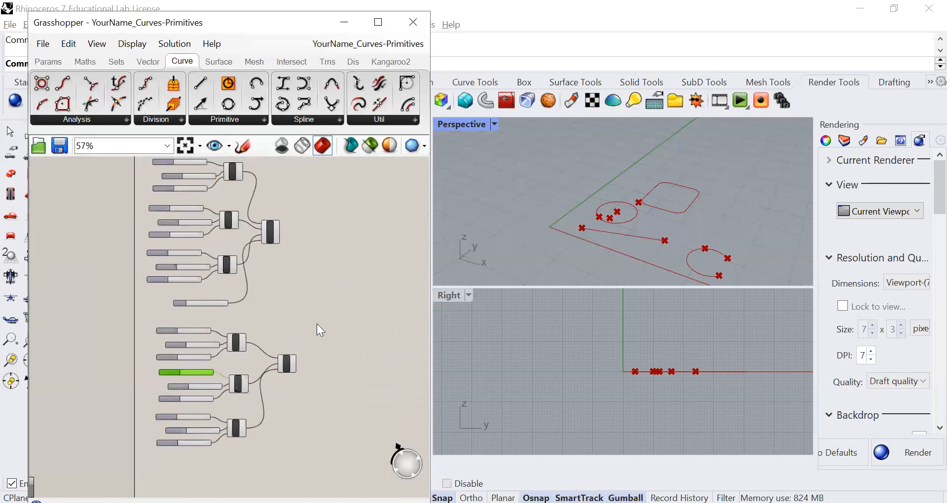
left_click(667, 85)
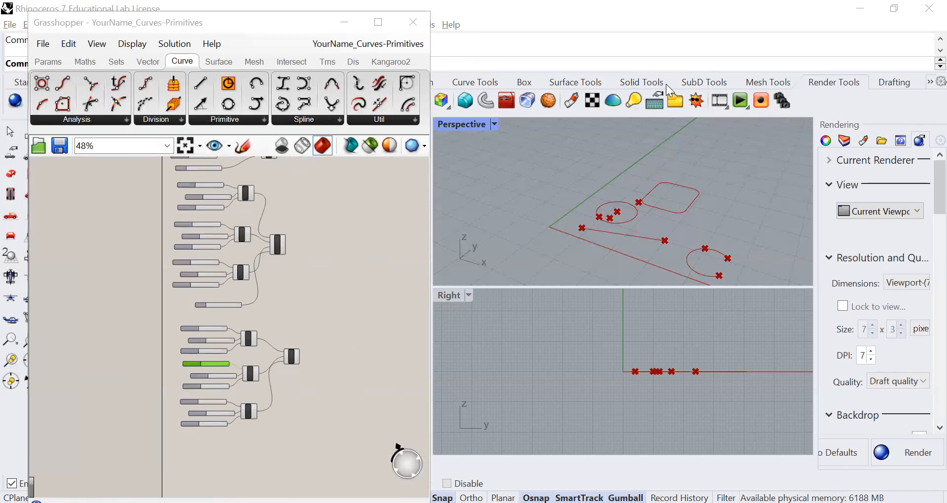